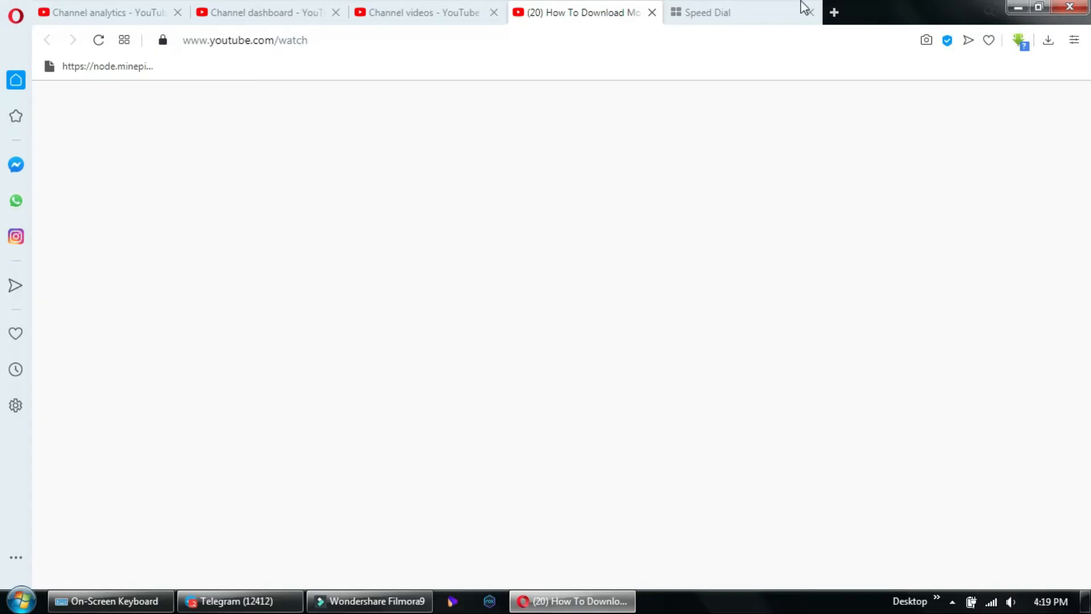
- Search the web for "filmora9" from the Speed Dial page
{"action": "left_click", "coordinate": [793, 8]}
{"action": "left_click", "coordinate": [669, 39]}
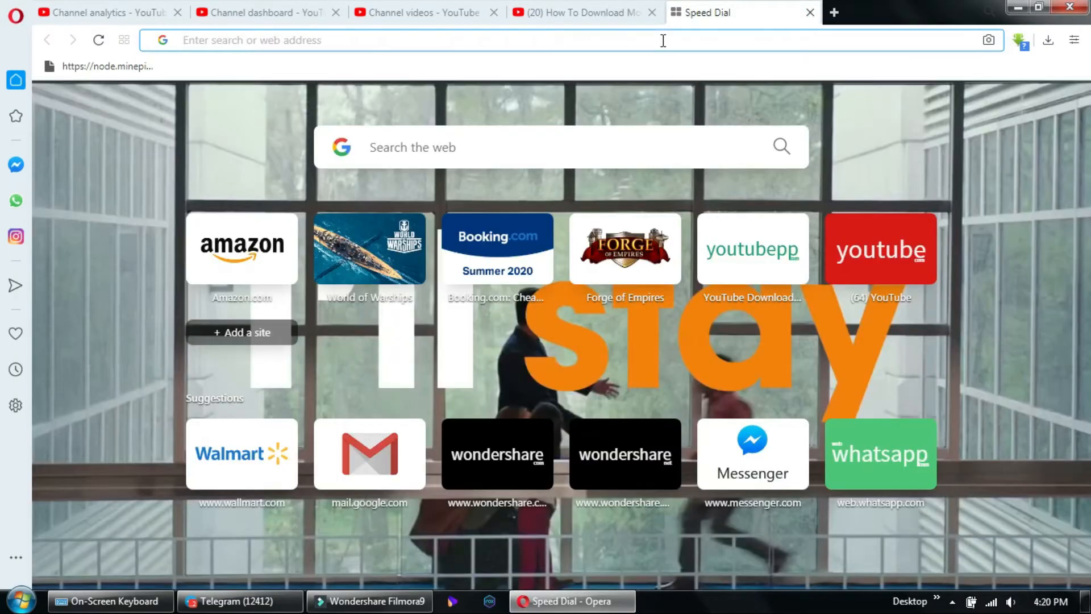
{"action": "type", "text": "film"}
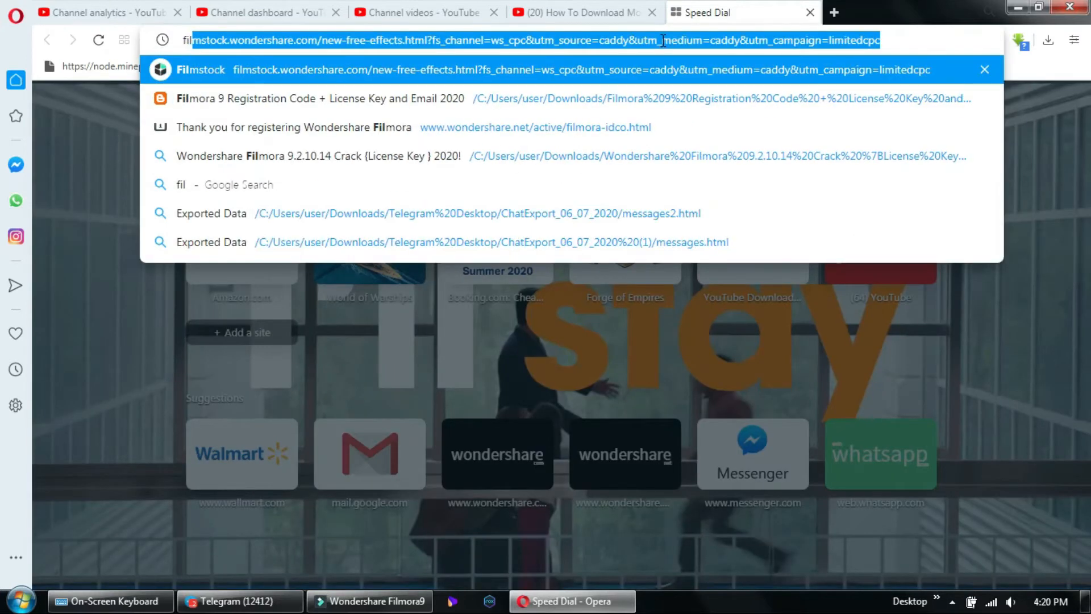
{"action": "type", "text": "ora"}
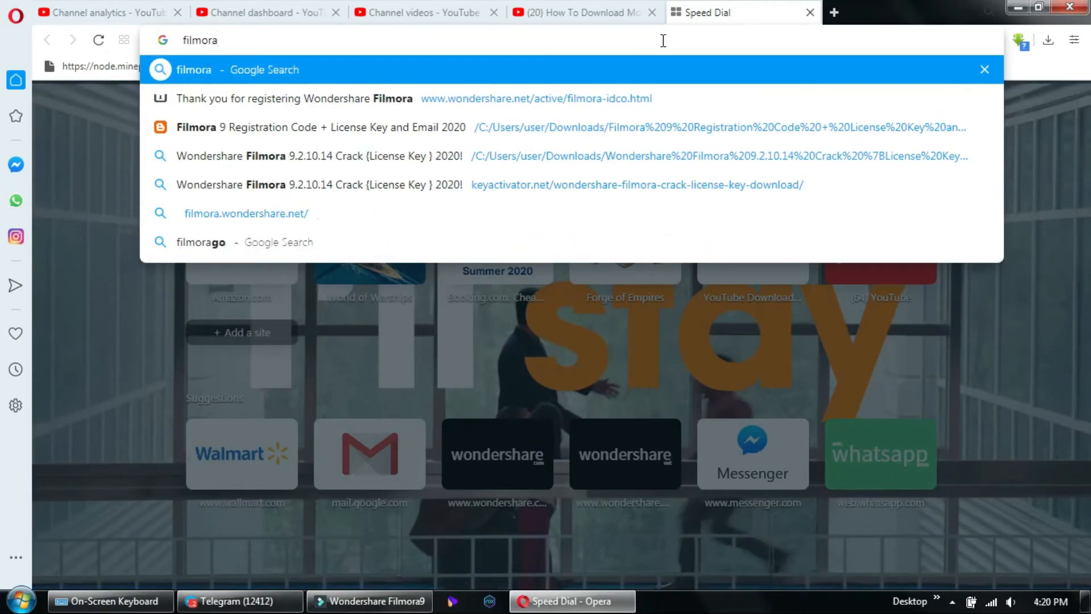
{"action": "type", "text": "9"}
{"action": "key", "text": "Return"}
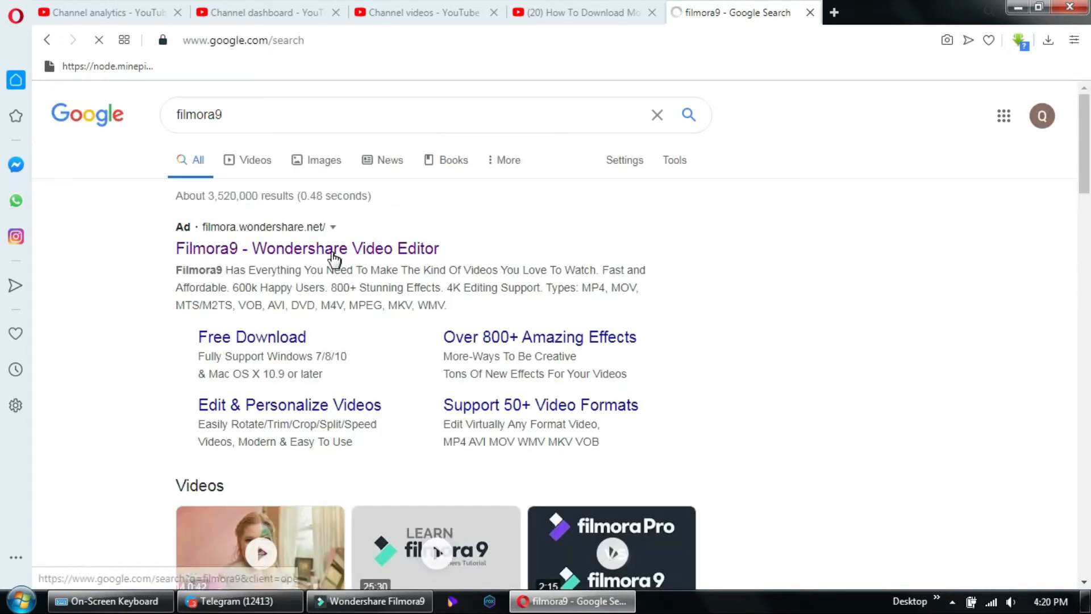
- Open the Filmora9 - Wondershare Video Editor result and choose the Mac OSX 10.11 or later version for the free download
{"action": "left_click", "coordinate": [328, 252]}
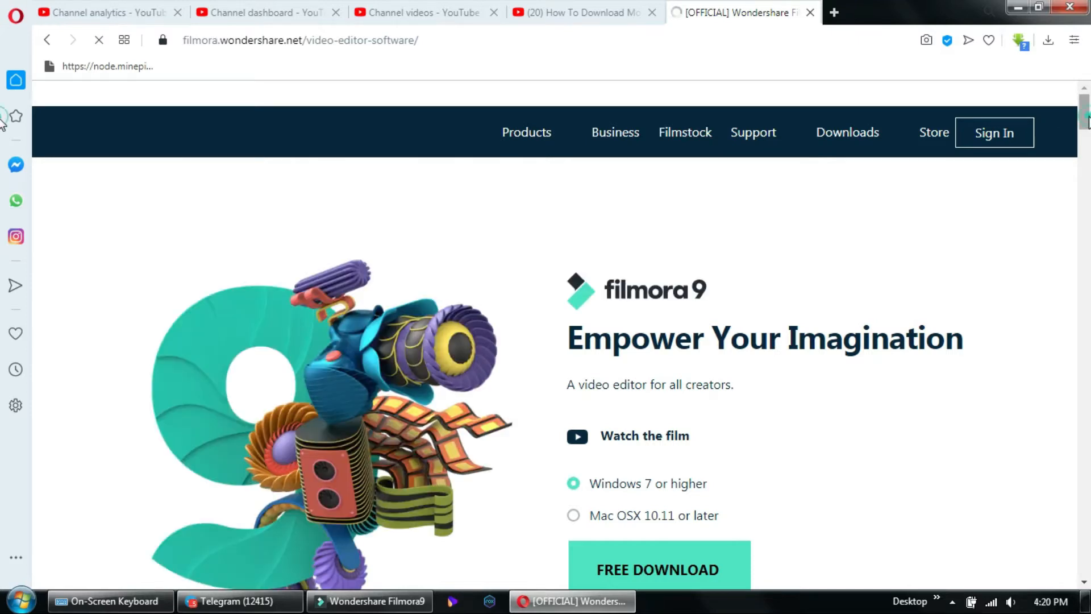
{"action": "scroll", "coordinate": [799, 383], "scroll_direction": "down", "scroll_amount": 3}
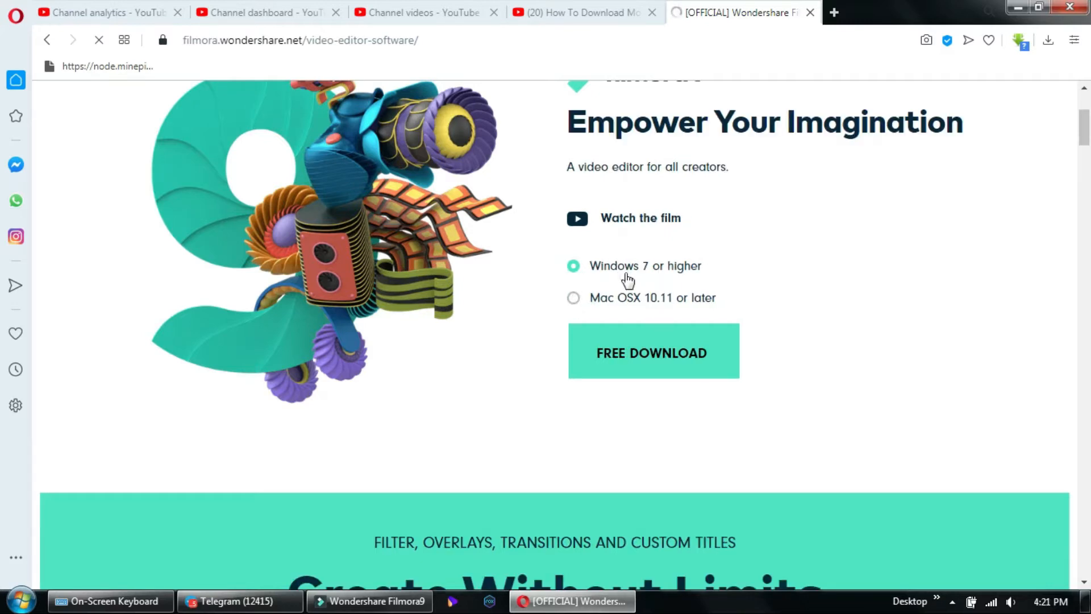
{"action": "left_click", "coordinate": [609, 291]}
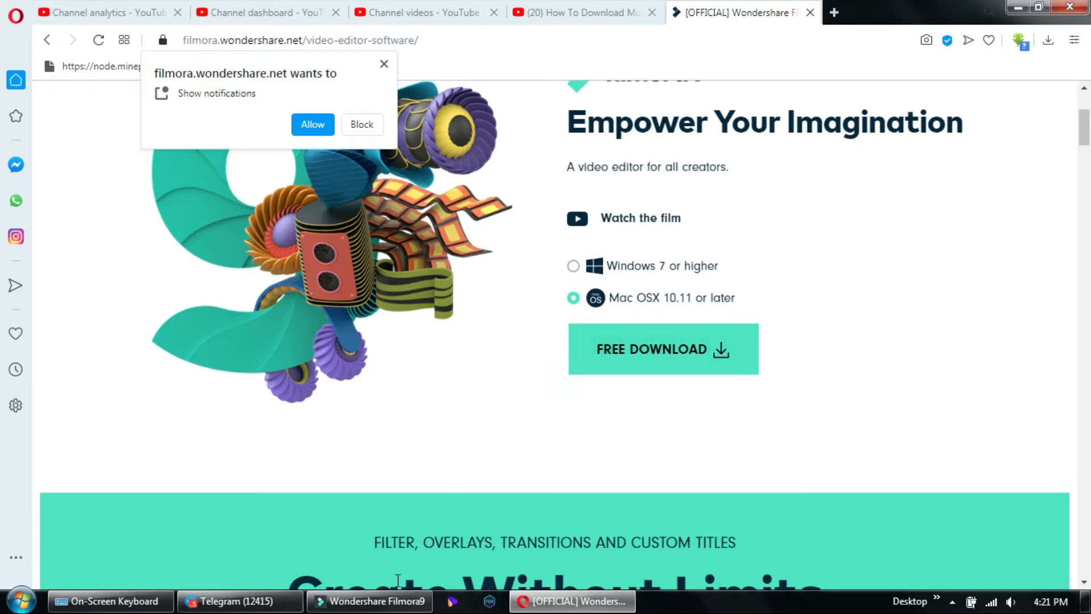
- Switch to Wondershare Filmora9, start importing media and browse to the Computer location
{"action": "left_click", "coordinate": [398, 607]}
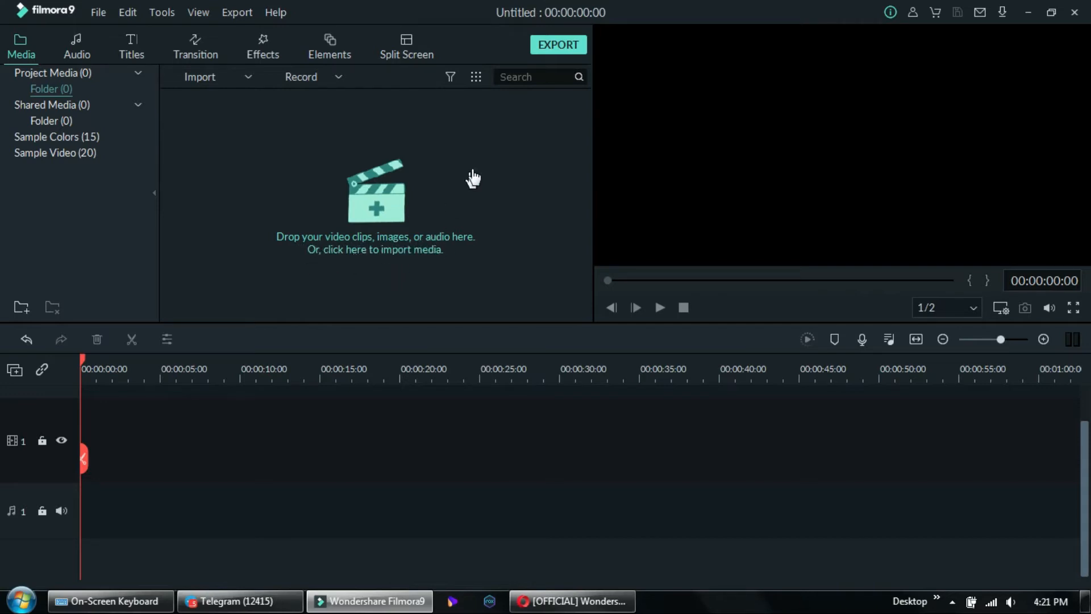
{"action": "left_click", "coordinate": [403, 194]}
{"action": "scroll", "coordinate": [403, 194], "scroll_direction": "up", "scroll_amount": 1}
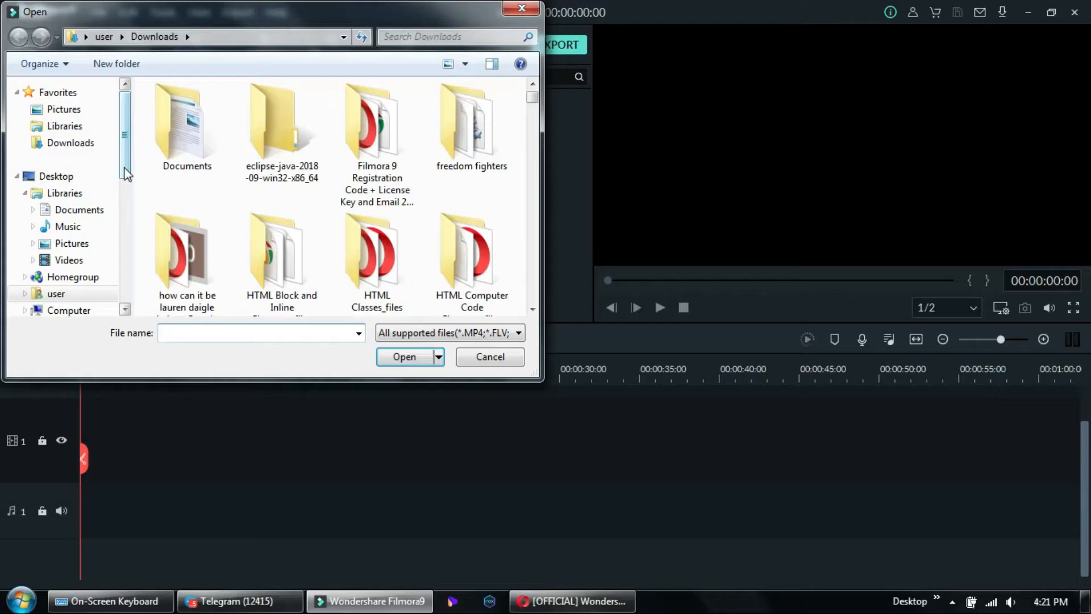
{"action": "mouse_move", "coordinate": [128, 173]}
{"action": "left_mouse_down"}
{"action": "mouse_move", "coordinate": [127, 230]}
{"action": "mouse_move", "coordinate": [119, 163]}
{"action": "mouse_move", "coordinate": [134, 193]}
{"action": "left_mouse_up"}
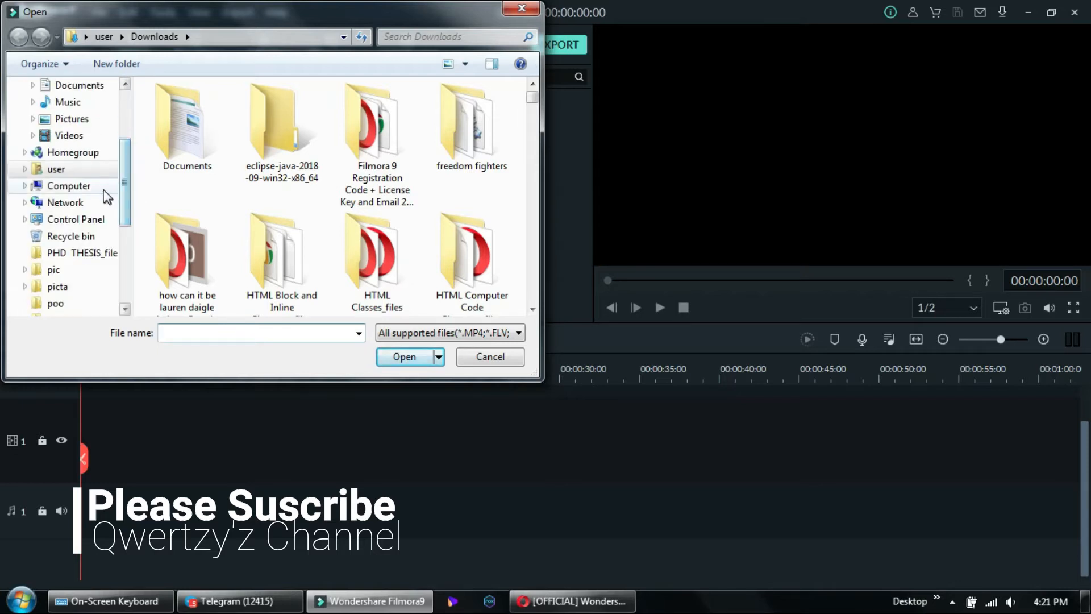
{"action": "left_click", "coordinate": [110, 186]}
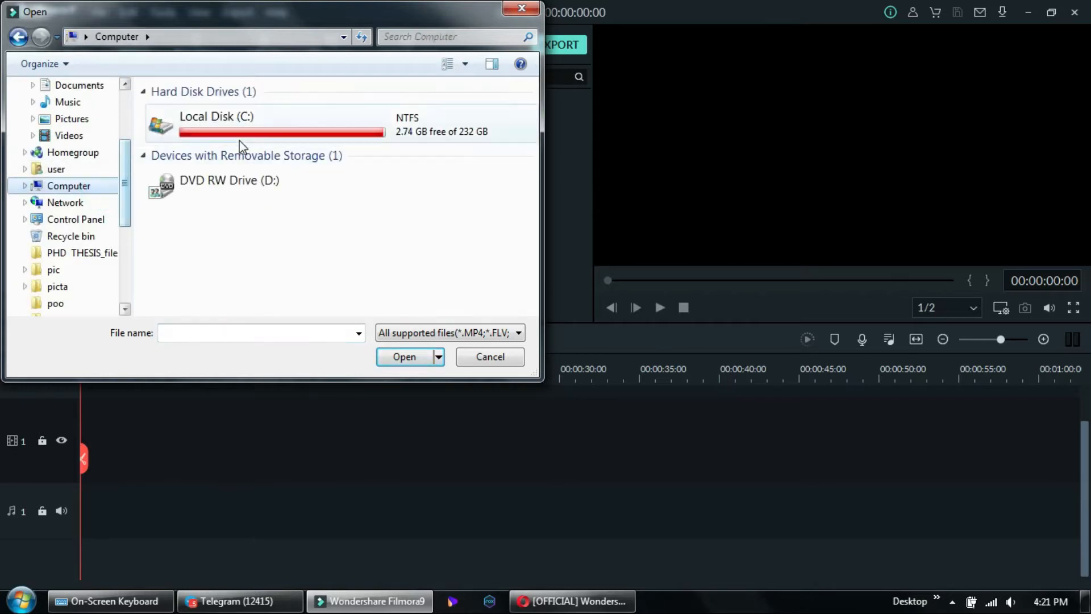
- Search the computer for "output" and open the first Output folder among the results
{"action": "left_click", "coordinate": [462, 37]}
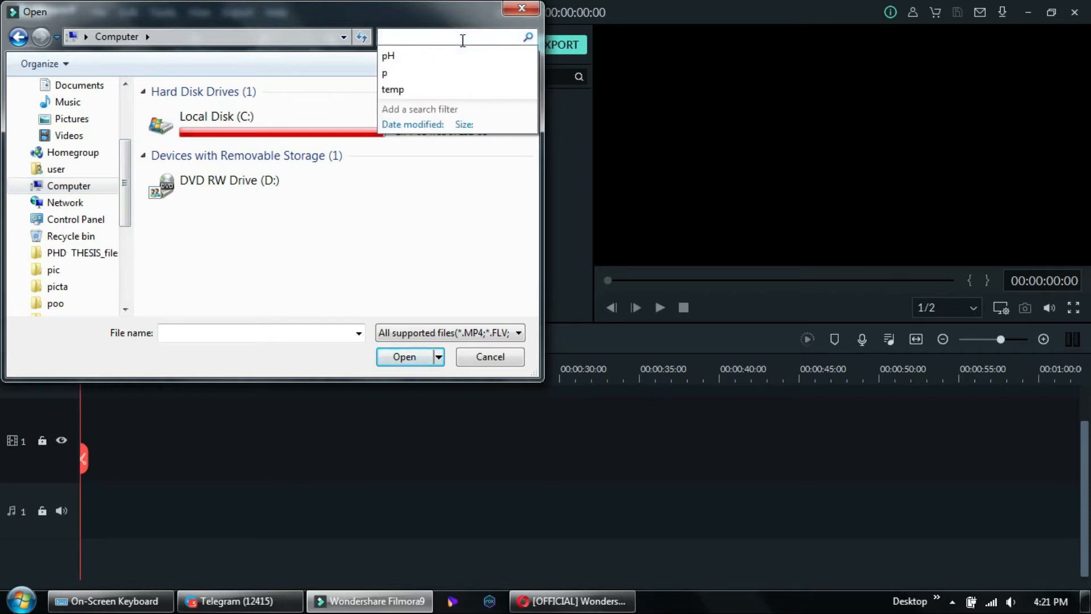
{"action": "left_click", "coordinate": [462, 41]}
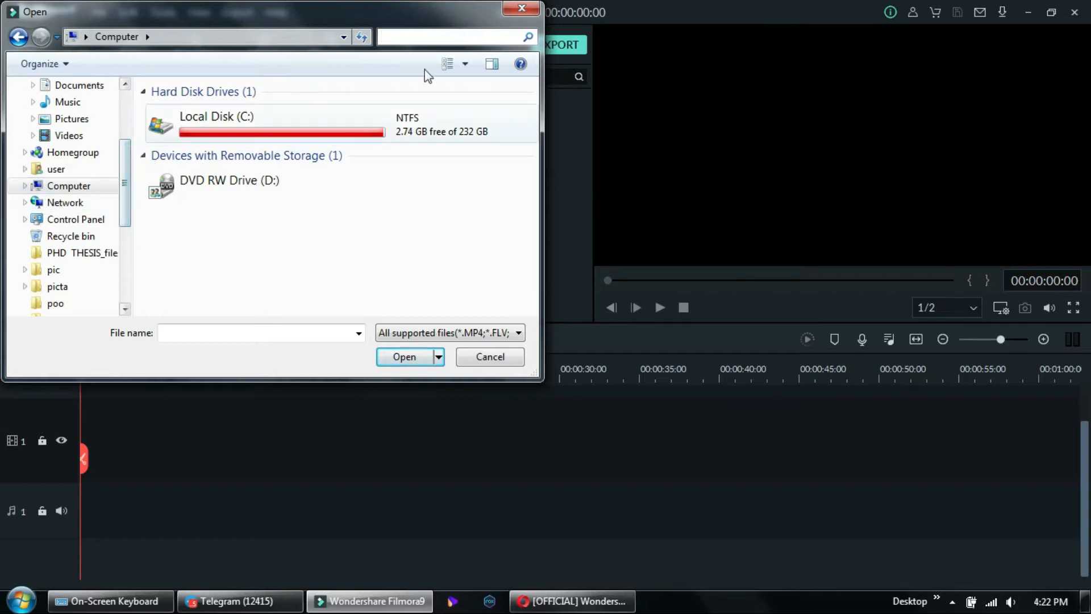
{"action": "left_click", "coordinate": [447, 37]}
{"action": "type", "text": "output"}
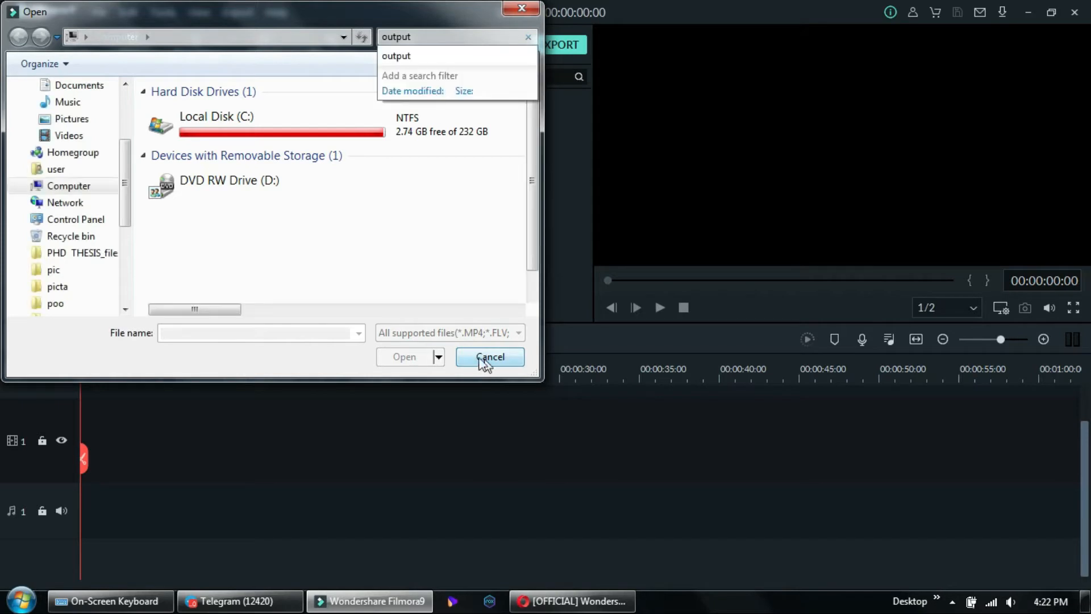
{"action": "left_click", "coordinate": [413, 55]}
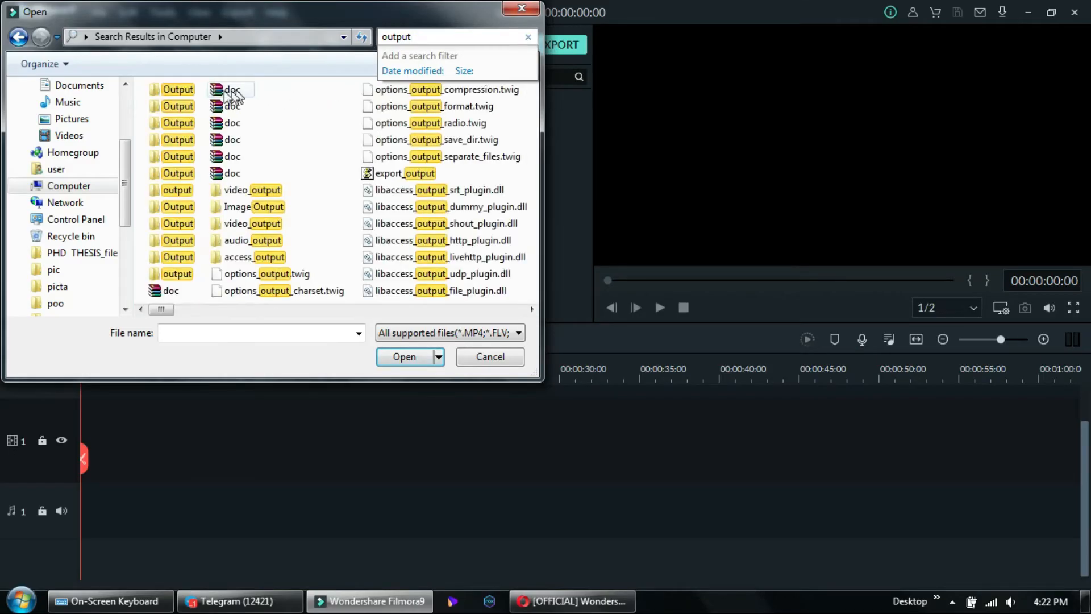
{"action": "left_click", "coordinate": [186, 91]}
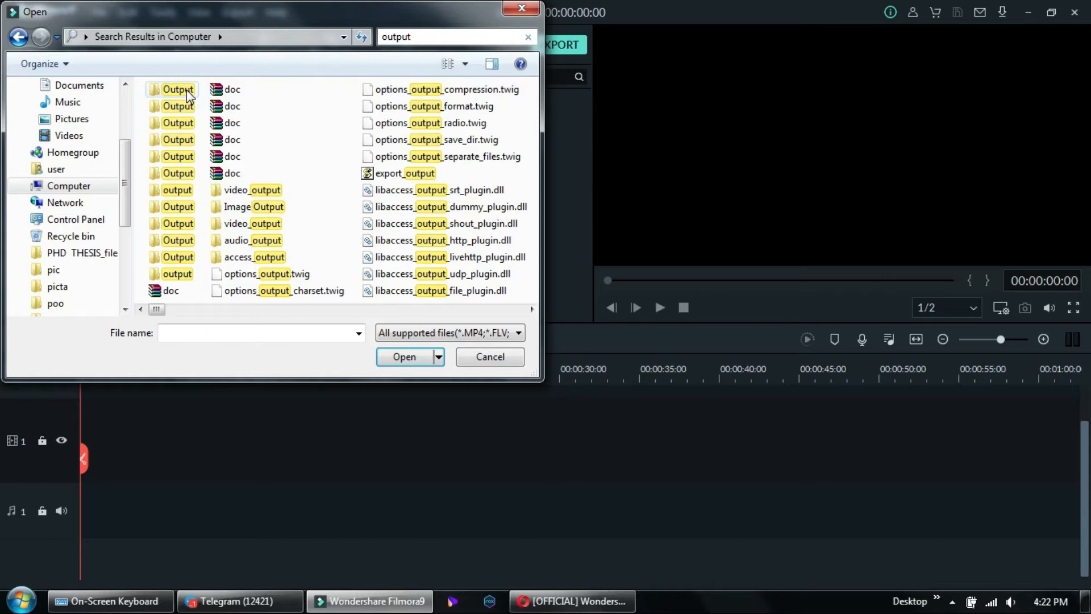
{"action": "double_click", "coordinate": [187, 90]}
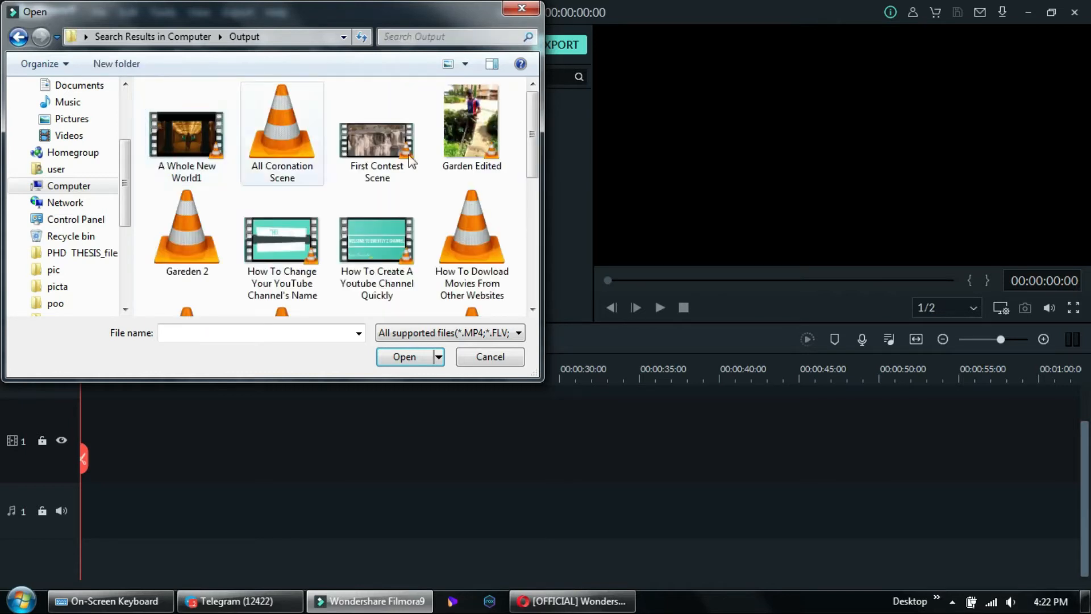
- Import the video "How To Download Youtube Videos" from the Output folder into the project media
{"action": "left_click_drag", "start_coordinate": [536, 154], "coordinate": [535, 243]}
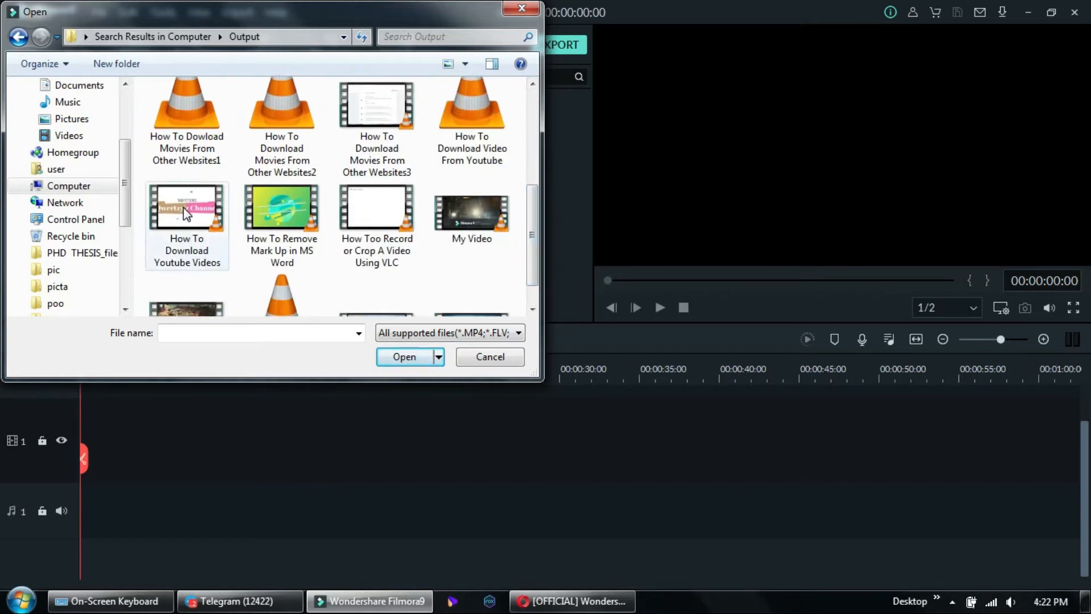
{"action": "left_click", "coordinate": [206, 253]}
{"action": "left_click", "coordinate": [390, 353]}
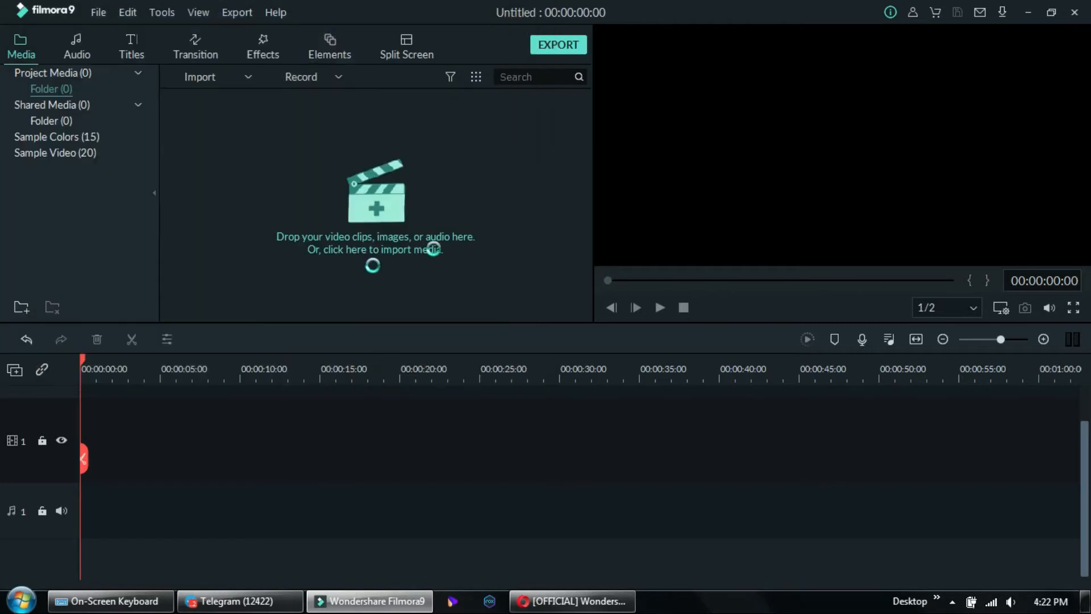
- Play the imported video in the preview, skip forward through it to about 00:06:16 and pause it
{"action": "double_click", "coordinate": [266, 140]}
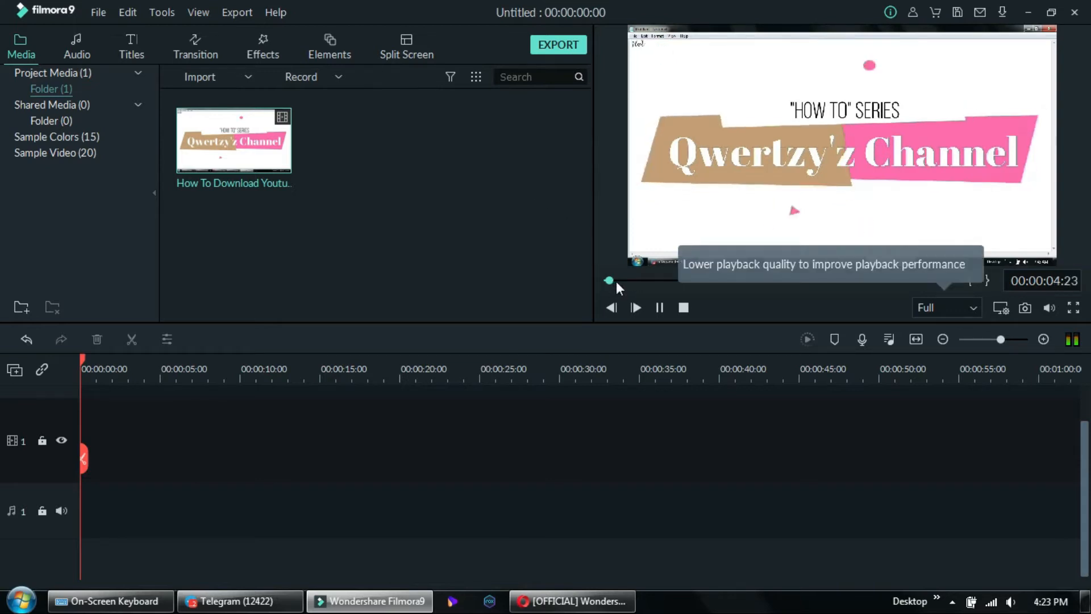
{"action": "left_click", "coordinate": [628, 280]}
{"action": "left_click", "coordinate": [645, 280]}
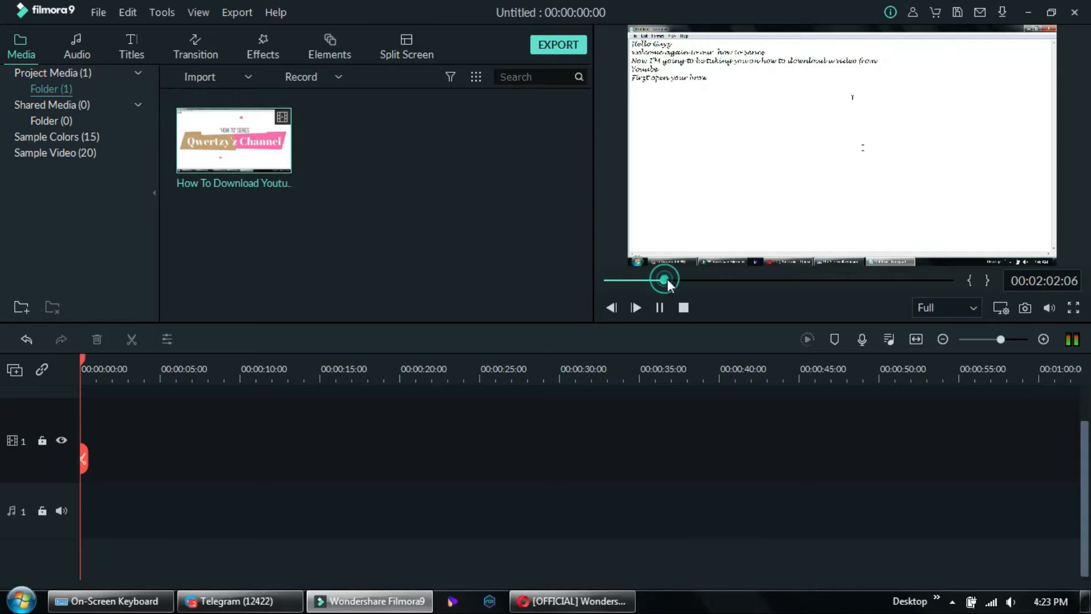
{"action": "left_click", "coordinate": [668, 280]}
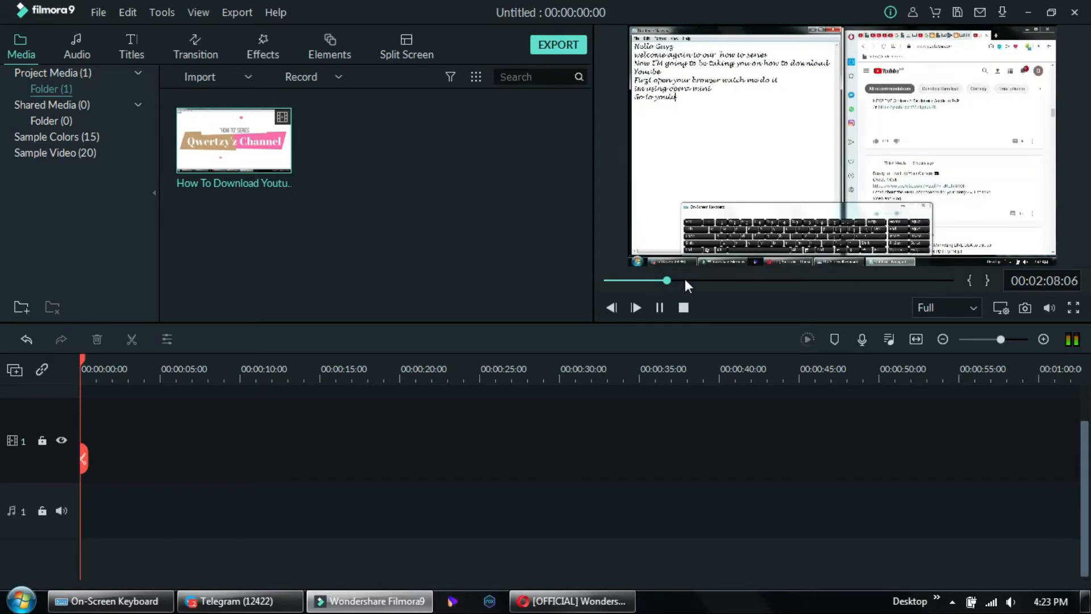
{"action": "left_click", "coordinate": [688, 280]}
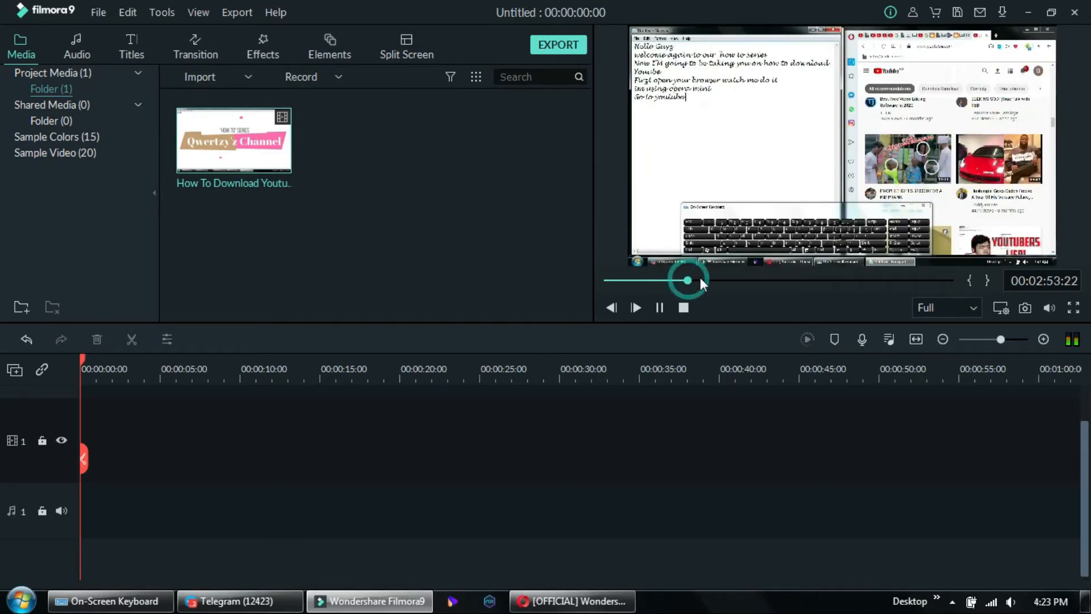
{"action": "left_click", "coordinate": [731, 280]}
{"action": "left_click", "coordinate": [762, 281]}
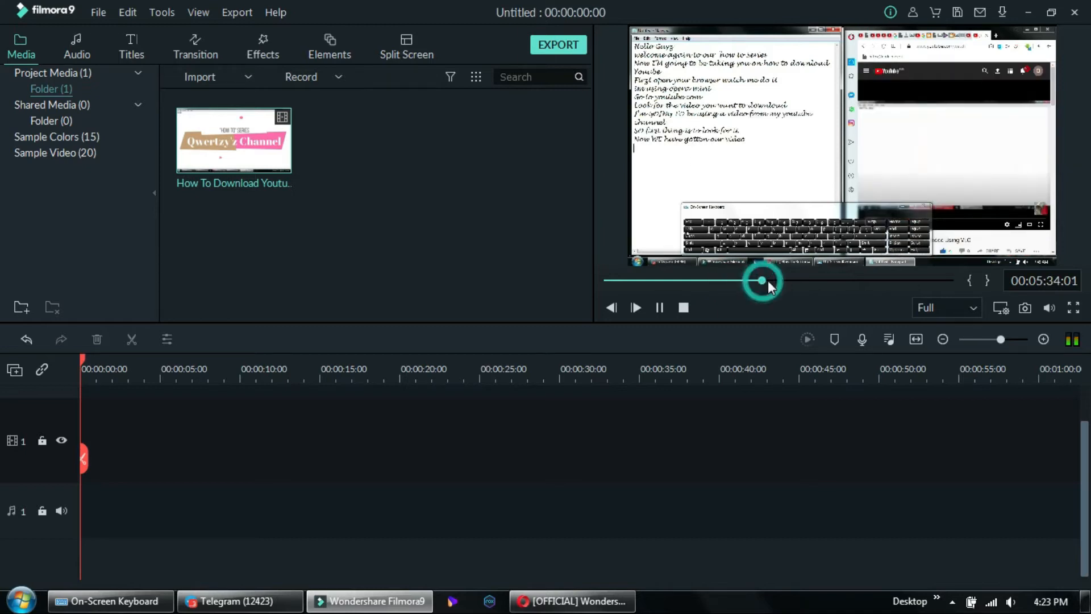
{"action": "left_click", "coordinate": [781, 280]}
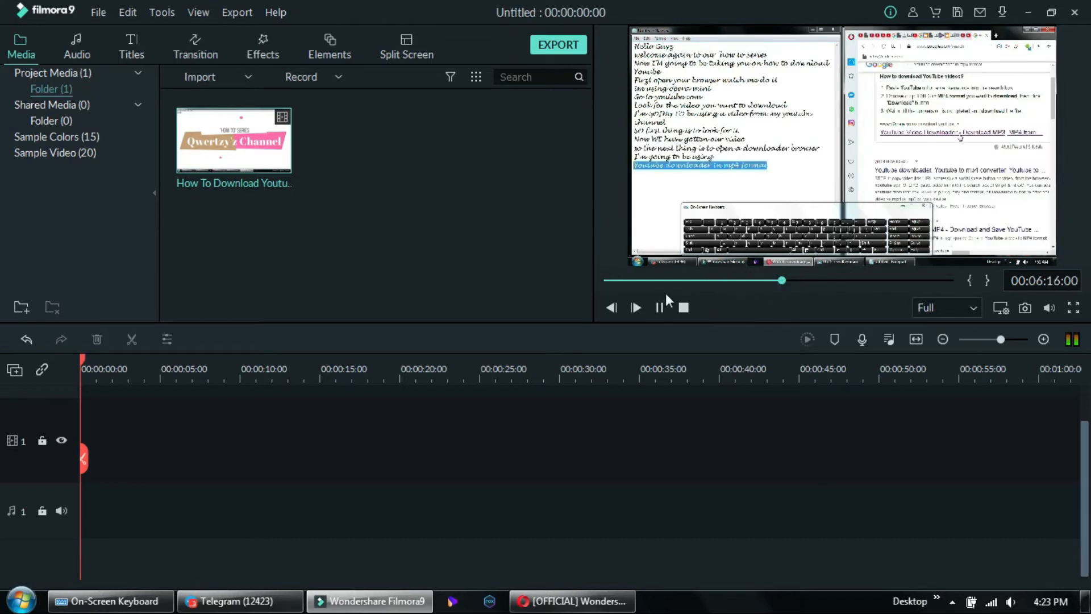
{"action": "left_click", "coordinate": [659, 307]}
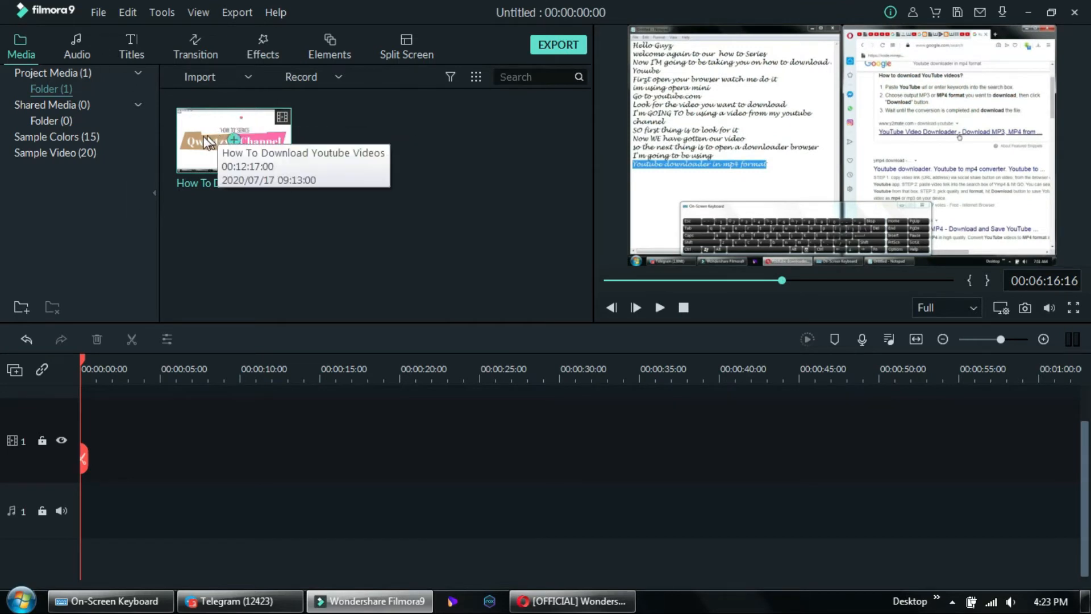
- Delete the "How To Download Youtube Videos" clip from the project media
{"action": "left_click_drag", "start_coordinate": [199, 139], "coordinate": [187, 219]}
{"action": "left_click_drag", "start_coordinate": [129, 463], "coordinate": [225, 160]}
{"action": "right_click", "coordinate": [225, 160]}
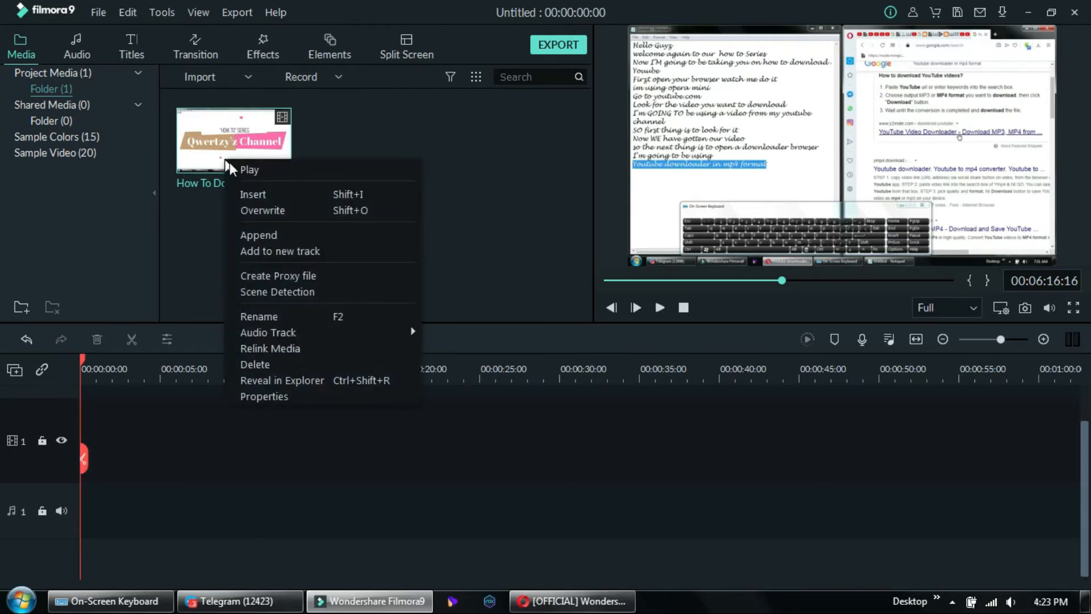
{"action": "left_click", "coordinate": [270, 362]}
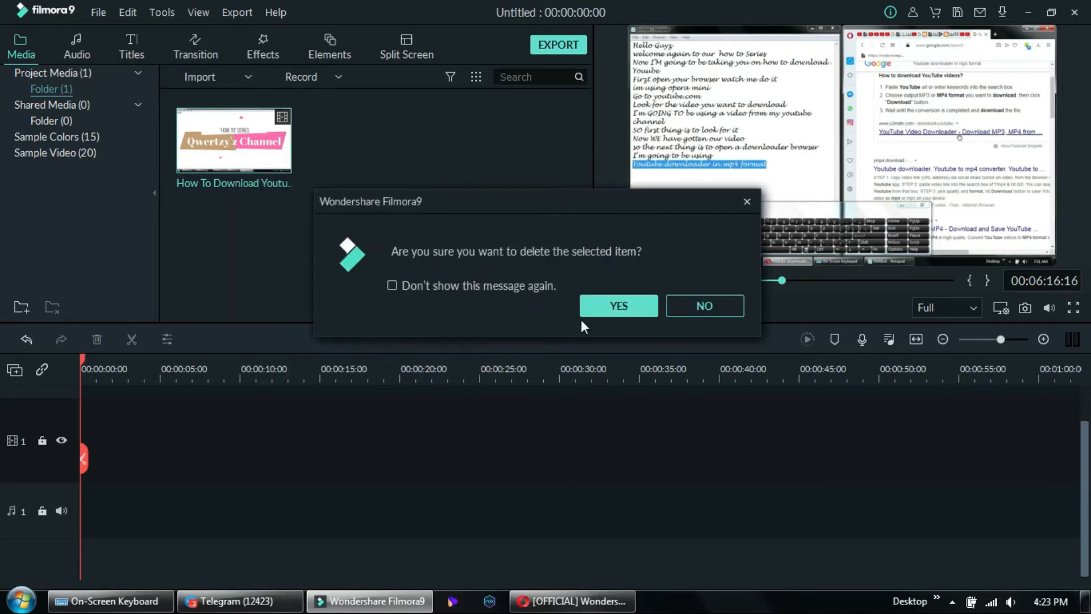
{"action": "left_click", "coordinate": [605, 306]}
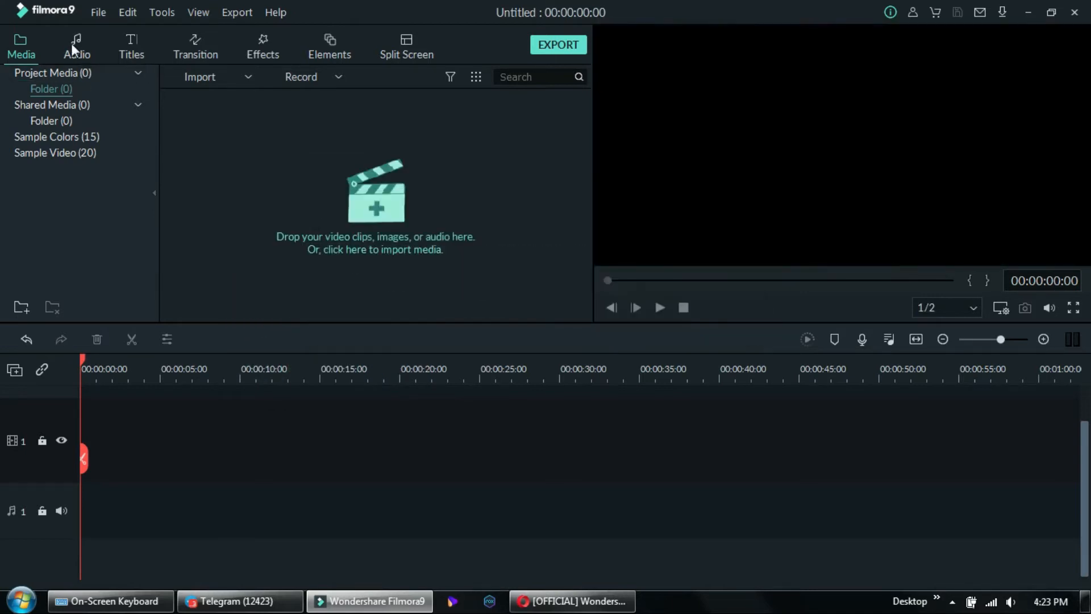
- Open the Sample Video collection and preview the Travel 01 to Travel 06 clips one after another
{"action": "left_click", "coordinate": [62, 154]}
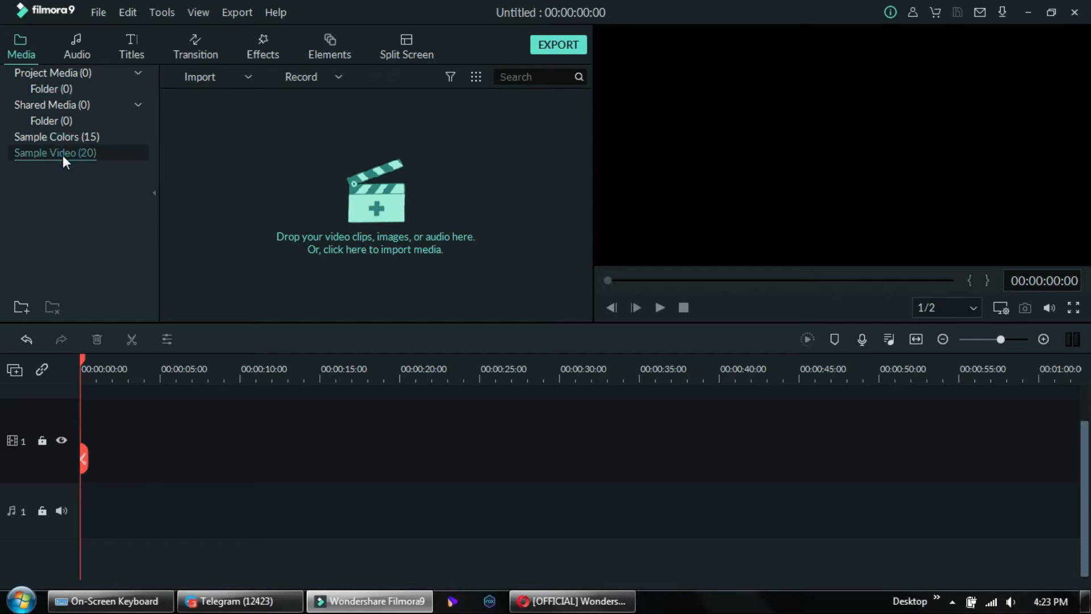
{"action": "left_click", "coordinate": [251, 157]}
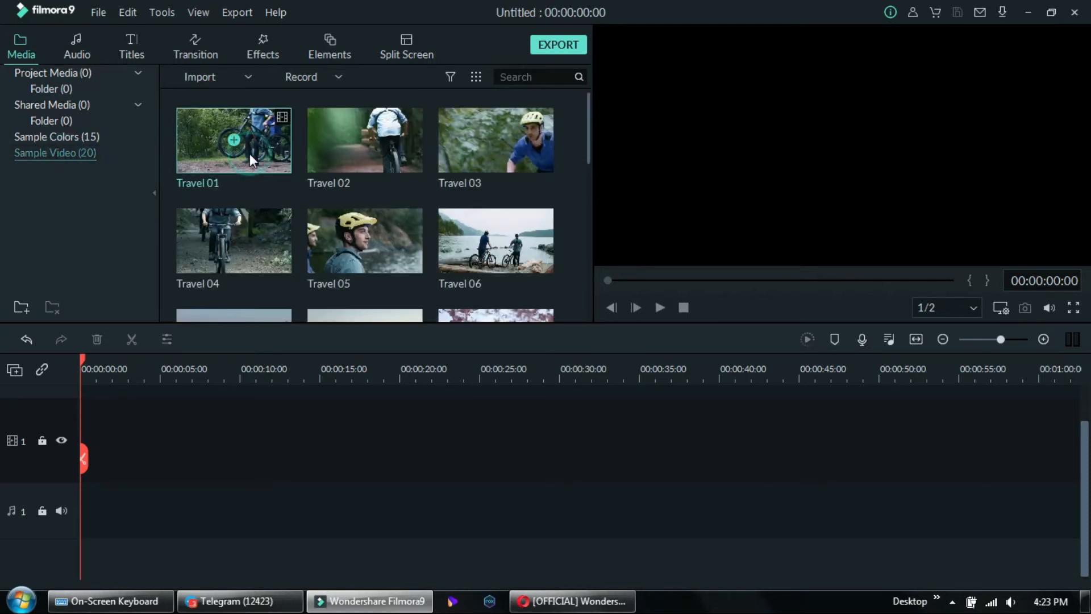
{"action": "double_click", "coordinate": [250, 153]}
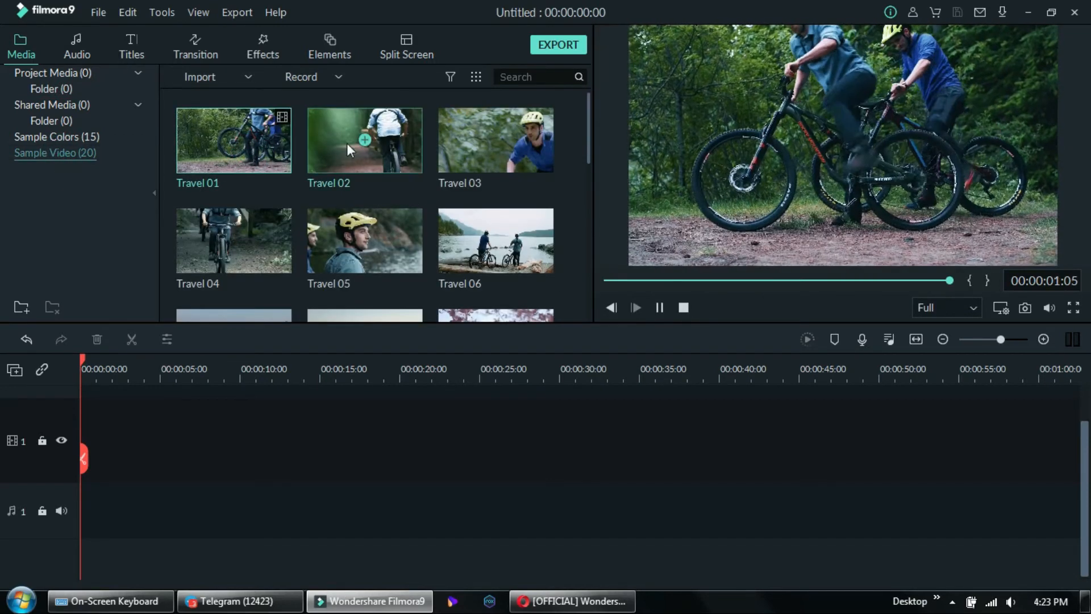
{"action": "double_click", "coordinate": [397, 160]}
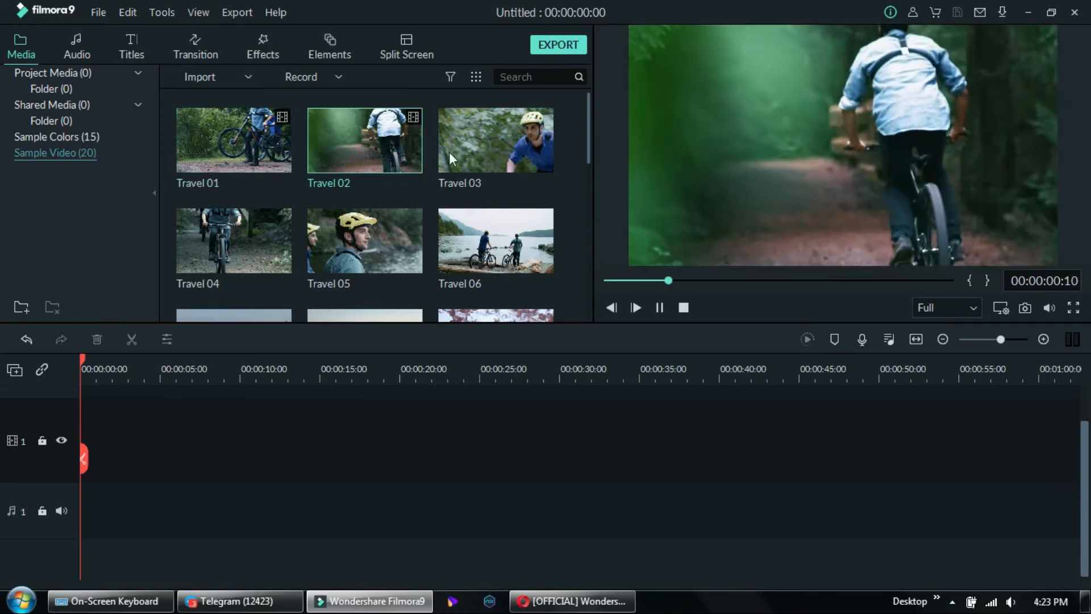
{"action": "left_click", "coordinate": [507, 145]}
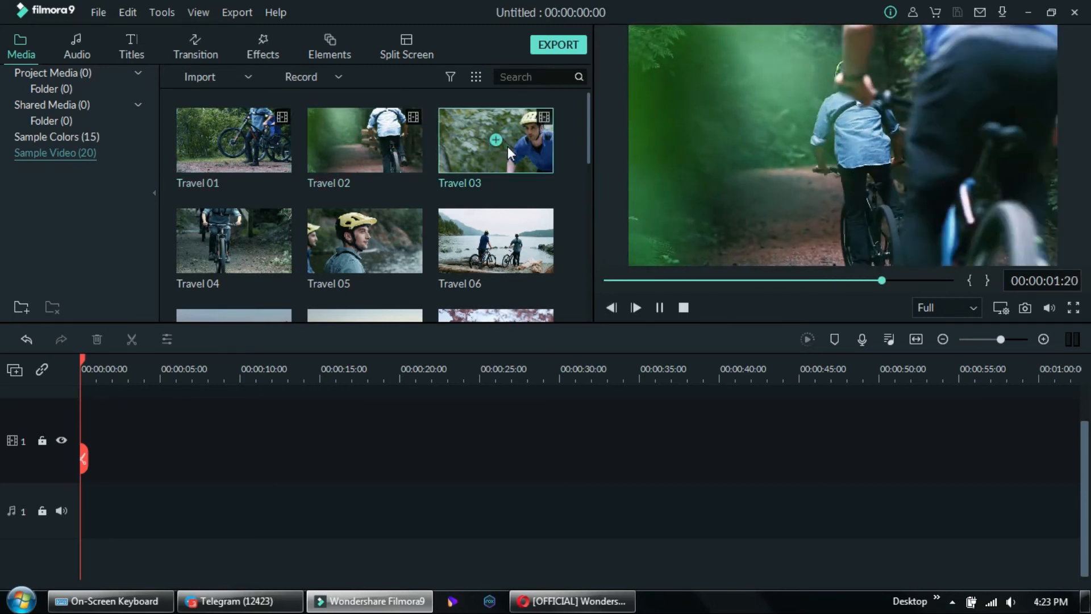
{"action": "left_click", "coordinate": [248, 241]}
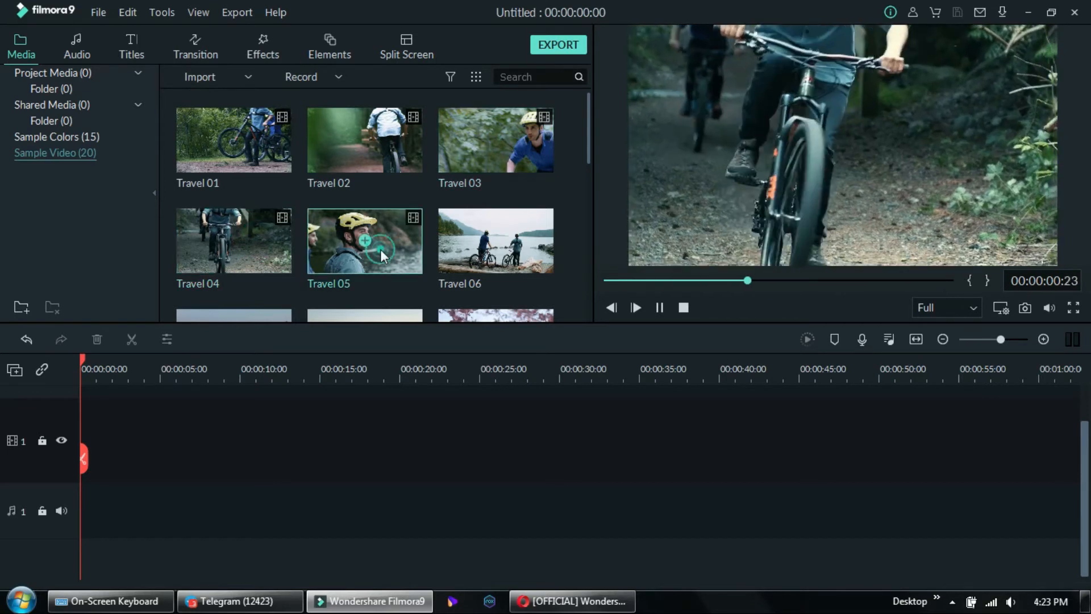
{"action": "left_click", "coordinate": [380, 249]}
{"action": "left_click", "coordinate": [534, 250]}
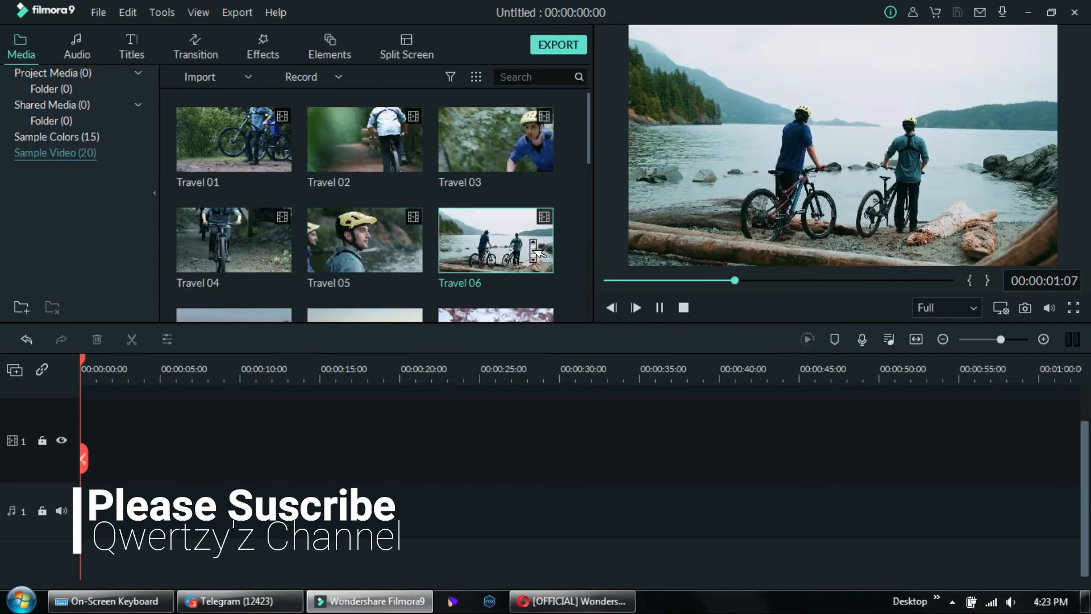
- Preview the Beach and Islands clips among the sample videos
{"action": "scroll", "coordinate": [537, 251], "scroll_direction": "down", "scroll_amount": 5}
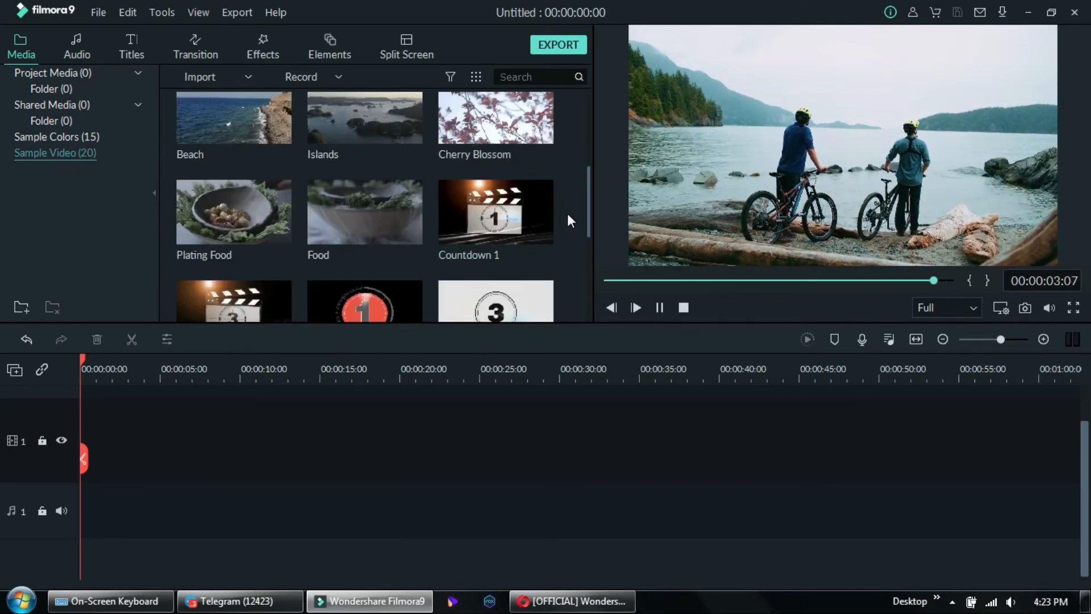
{"action": "left_click_drag", "start_coordinate": [587, 213], "coordinate": [581, 192]}
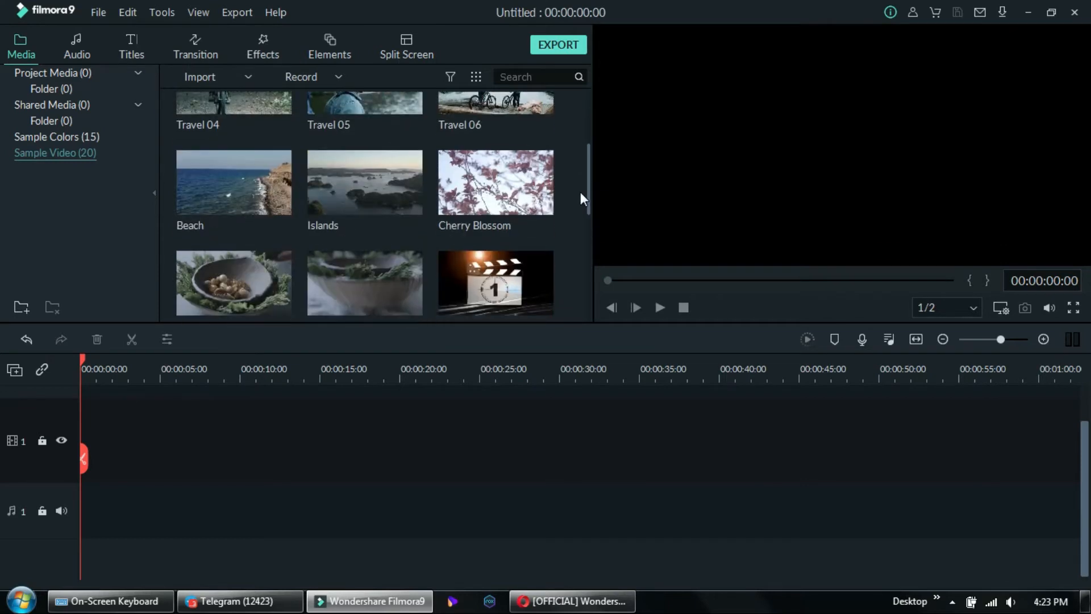
{"action": "left_click", "coordinate": [260, 180]}
{"action": "double_click", "coordinate": [261, 182]}
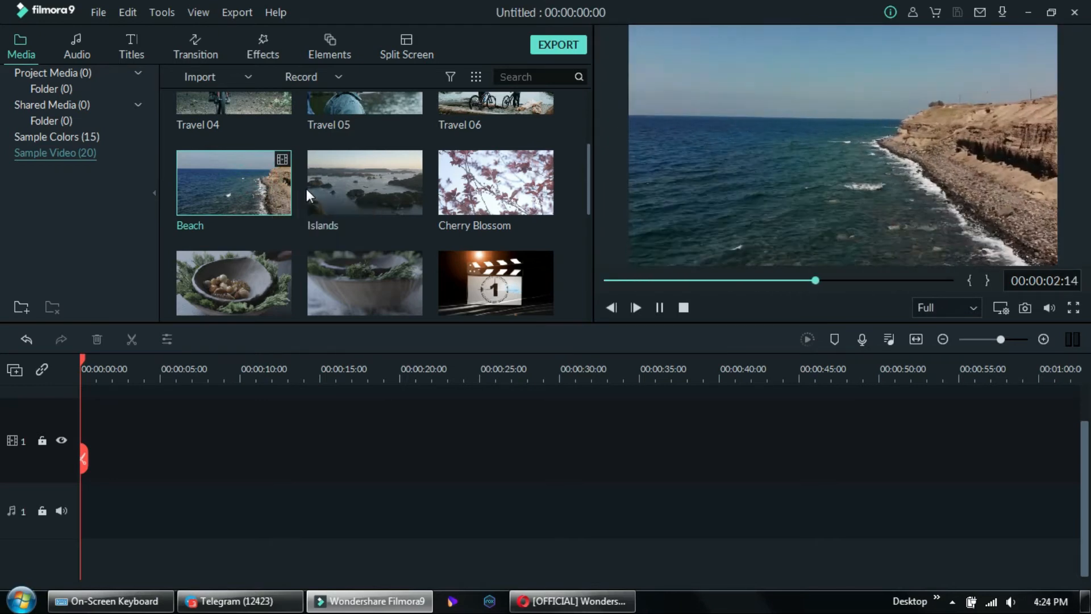
{"action": "left_click", "coordinate": [345, 196]}
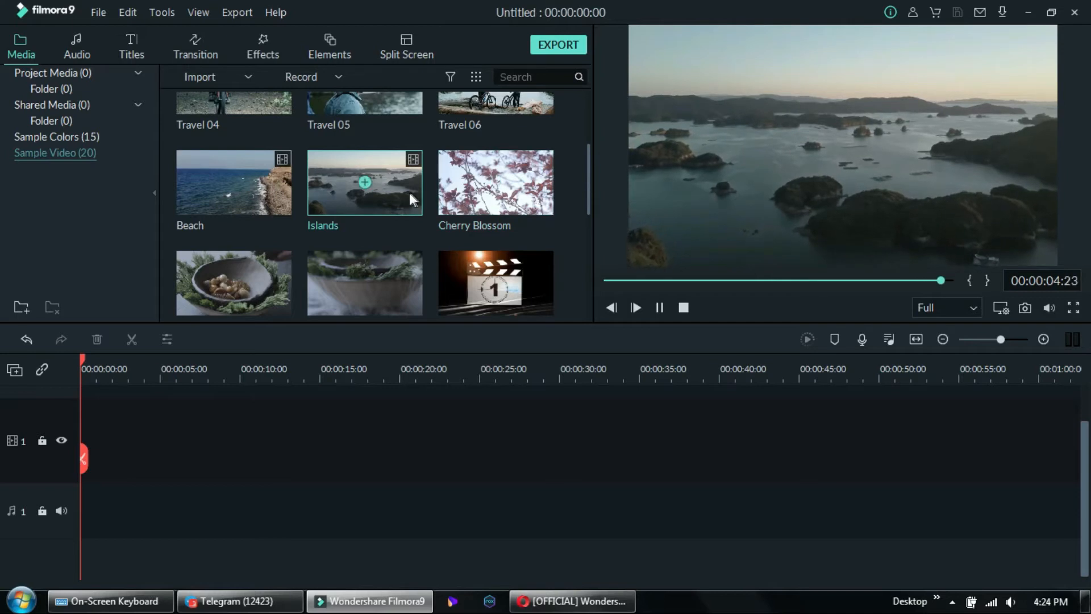
- Place the Islands clip at the start of video track 1 and the Beach clip against its end
{"action": "left_click_drag", "start_coordinate": [404, 193], "coordinate": [74, 454]}
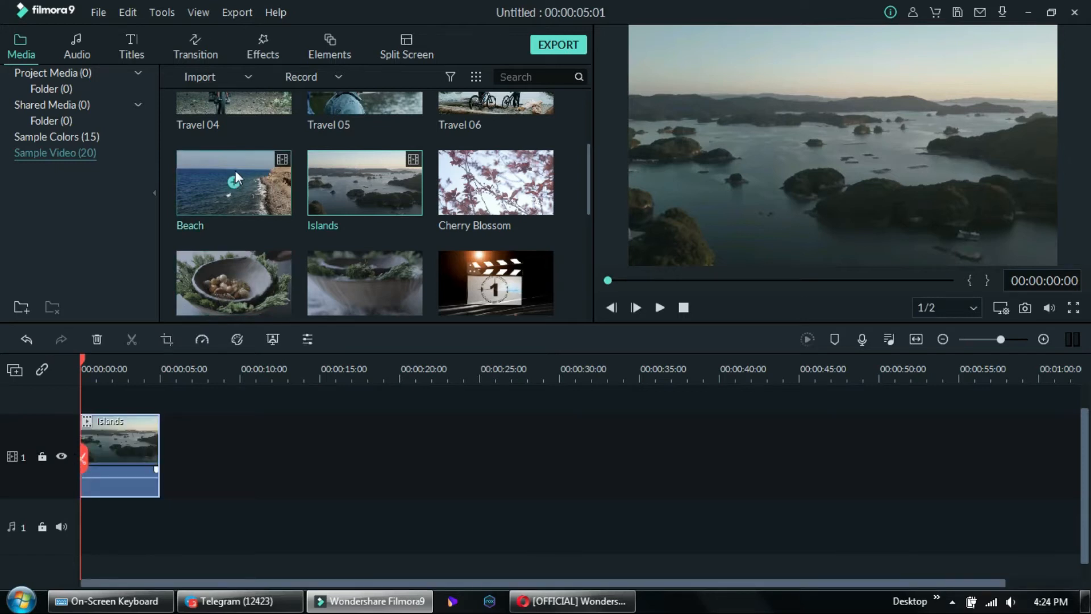
{"action": "left_click_drag", "start_coordinate": [258, 175], "coordinate": [160, 479]}
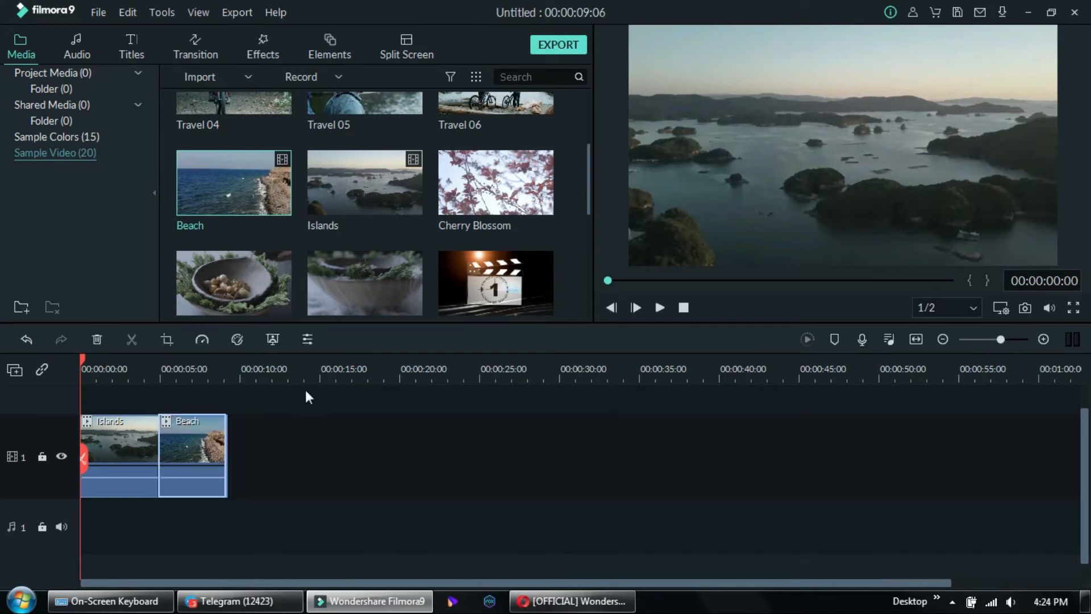
{"action": "left_click_drag", "start_coordinate": [85, 367], "coordinate": [139, 363]}
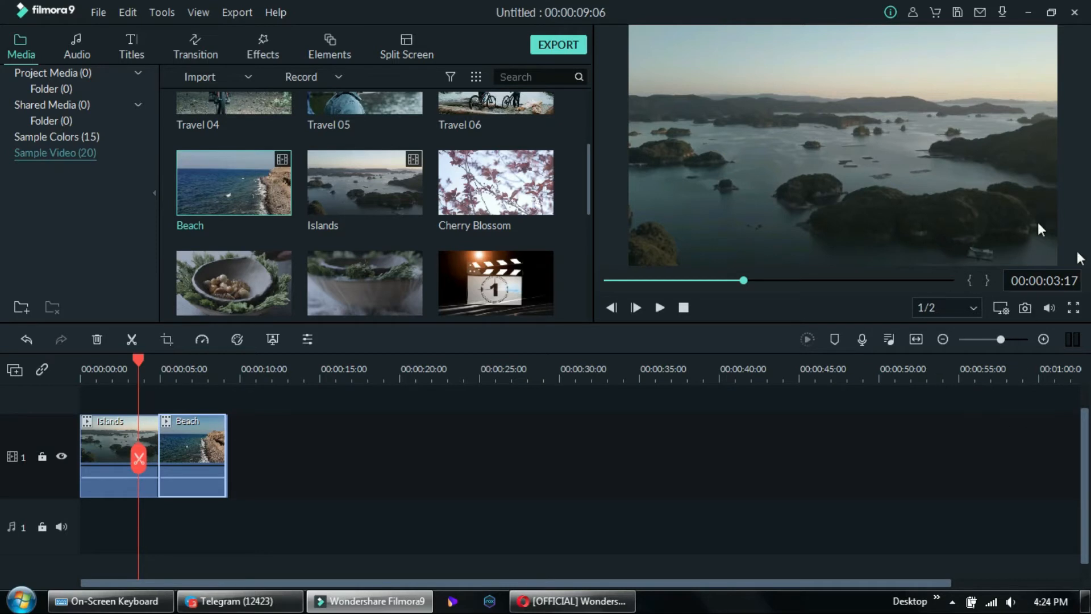
{"action": "left_click_drag", "start_coordinate": [1004, 339], "coordinate": [1020, 341]}
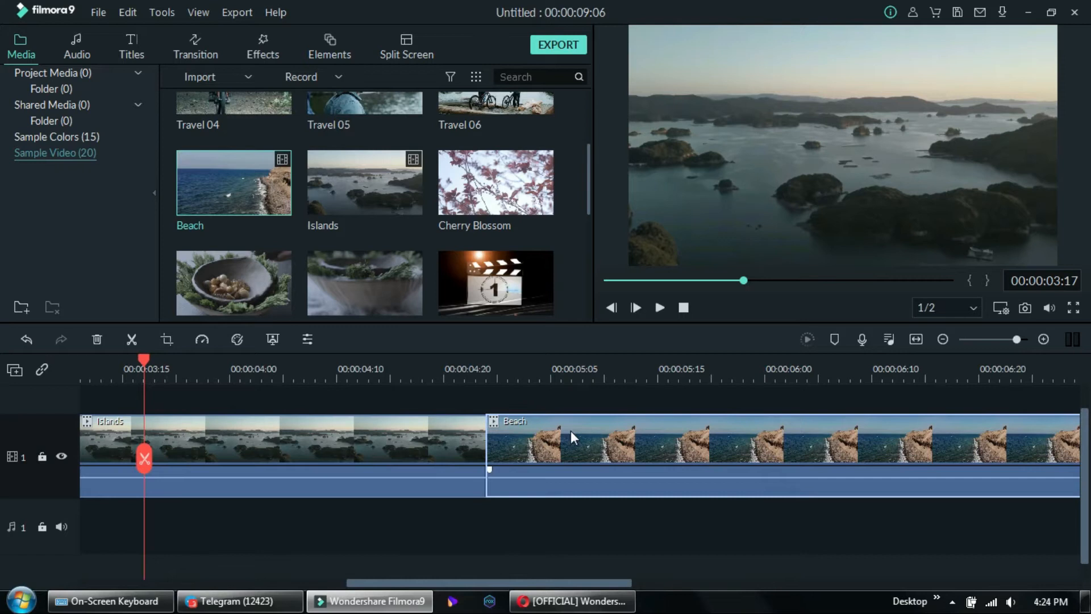
{"action": "mouse_move", "coordinate": [533, 443]}
{"action": "left_mouse_down"}
{"action": "mouse_move", "coordinate": [543, 442]}
{"action": "mouse_move", "coordinate": [520, 445]}
{"action": "left_mouse_up"}
- Play the Islands and Beach sequence from the beginning of the timeline and pause it at about 00:00:04:06
{"action": "left_click_drag", "start_coordinate": [141, 361], "coordinate": [1, 377]}
{"action": "left_click", "coordinate": [660, 307]}
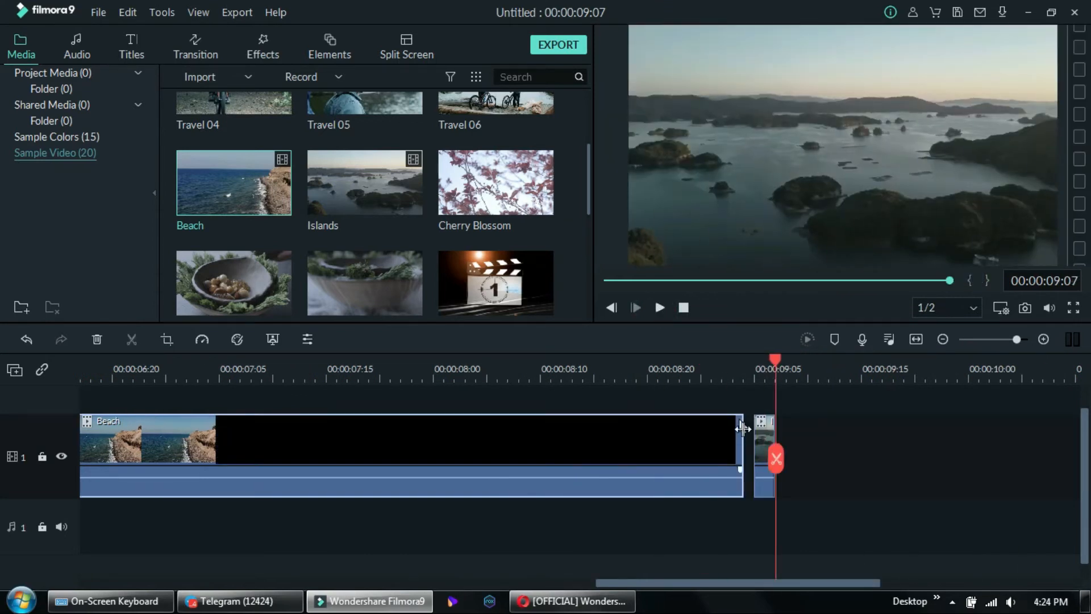
{"action": "left_click_drag", "start_coordinate": [773, 359], "coordinate": [625, 348]}
{"action": "left_click", "coordinate": [659, 307]}
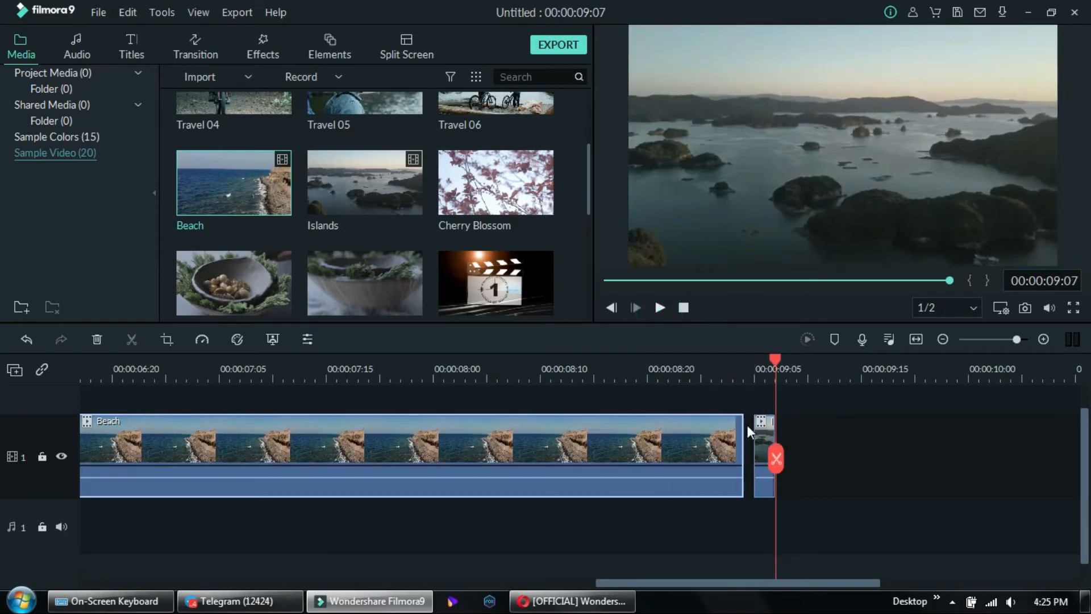
{"action": "key", "text": "space"}
{"action": "right_click", "coordinate": [761, 436]}
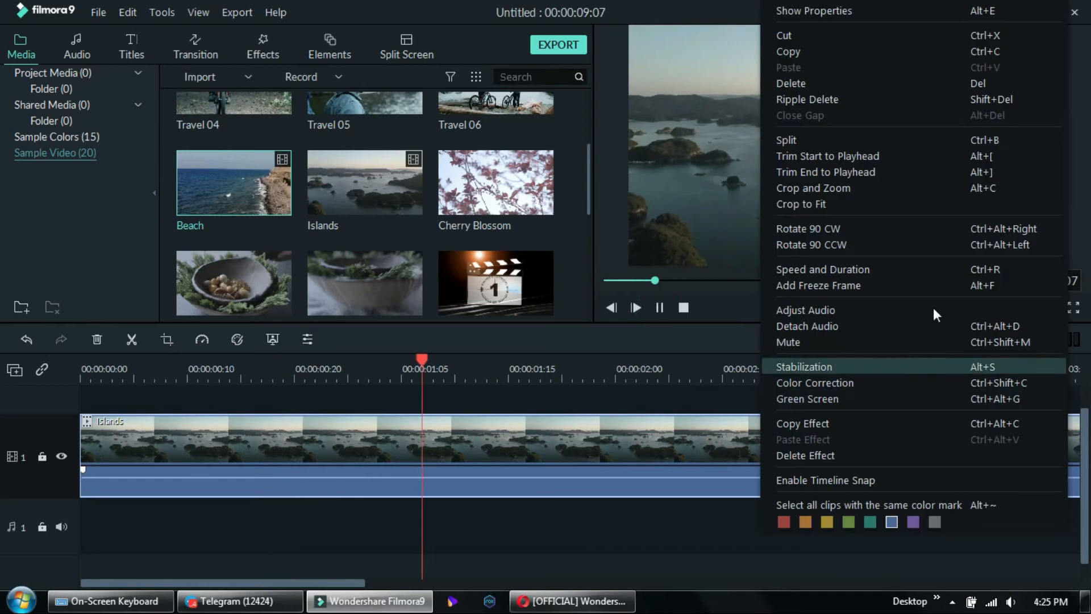
{"action": "left_click", "coordinate": [647, 330]}
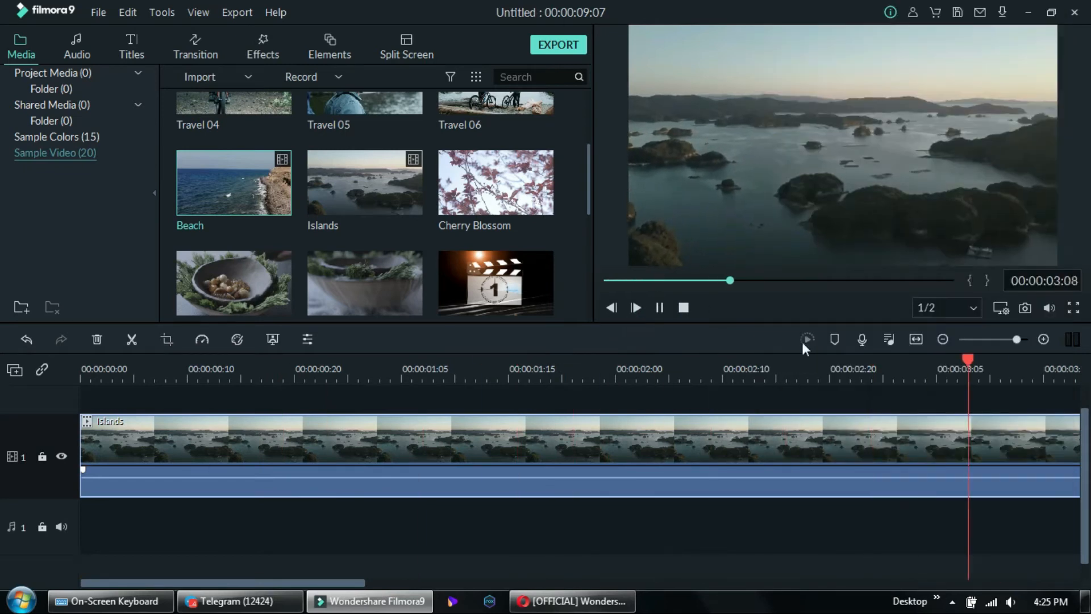
{"action": "left_click", "coordinate": [660, 308]}
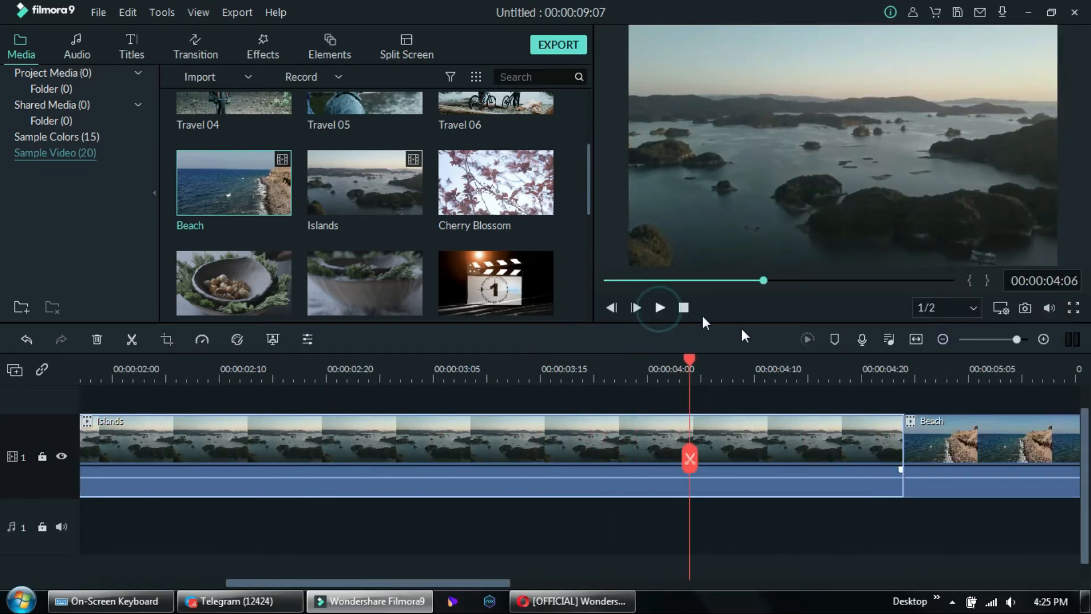
- Ripple delete the leftover sliver of the Islands clip after the Beach clip on video track 1
{"action": "left_click", "coordinate": [991, 340]}
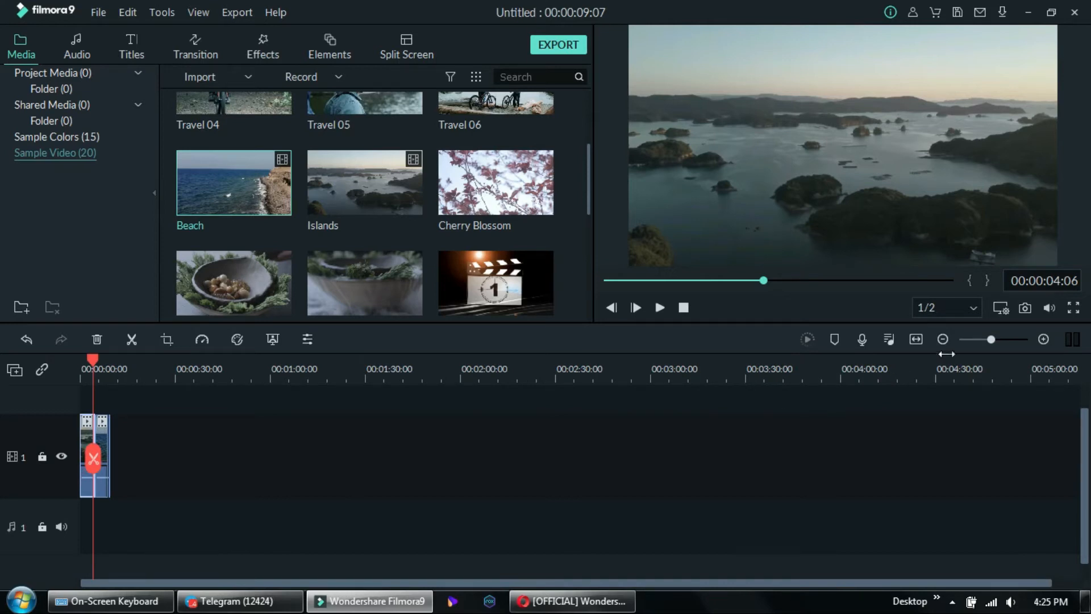
{"action": "left_click_drag", "start_coordinate": [990, 340], "coordinate": [1012, 341]}
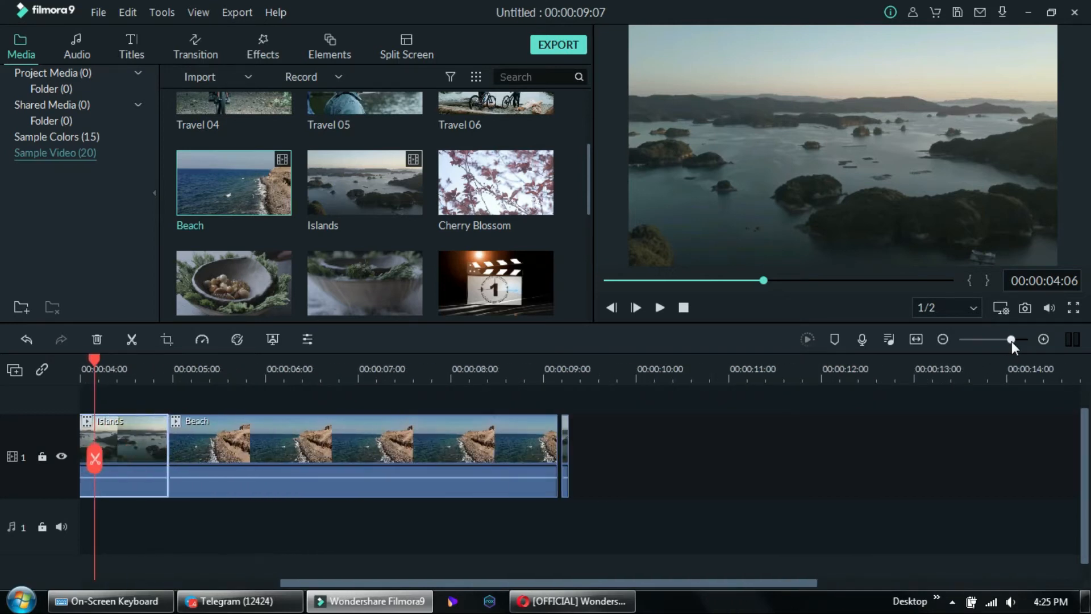
{"action": "left_click", "coordinate": [565, 439]}
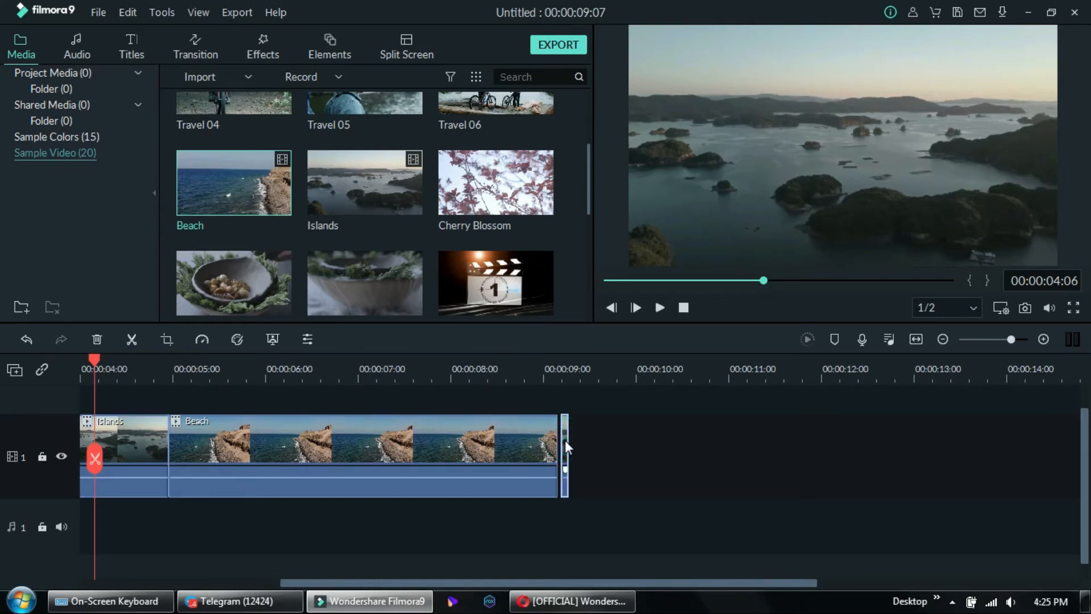
{"action": "right_click", "coordinate": [565, 439]}
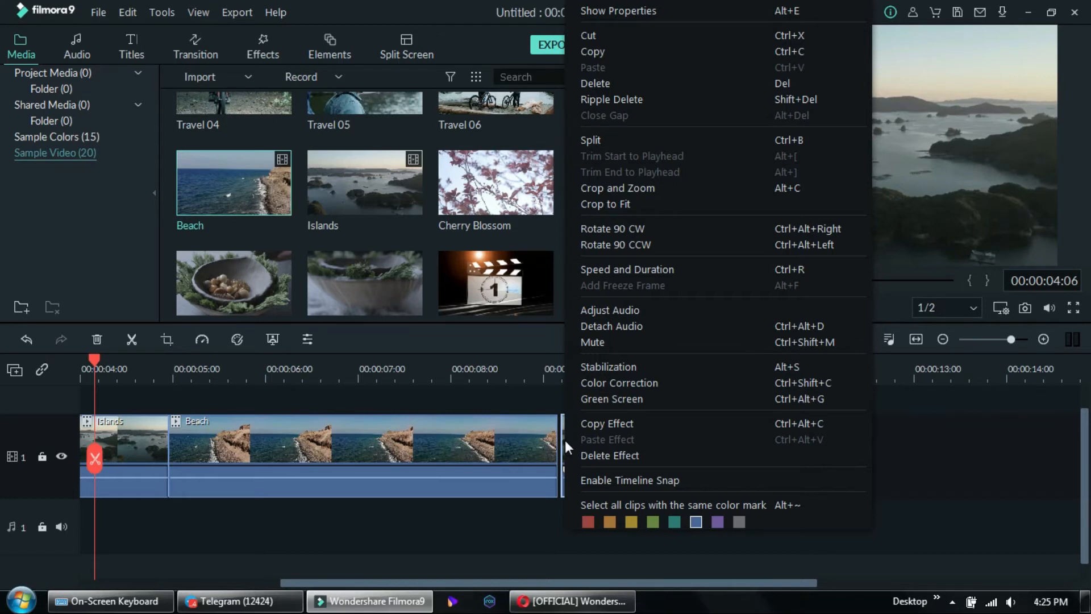
{"action": "left_click", "coordinate": [681, 100]}
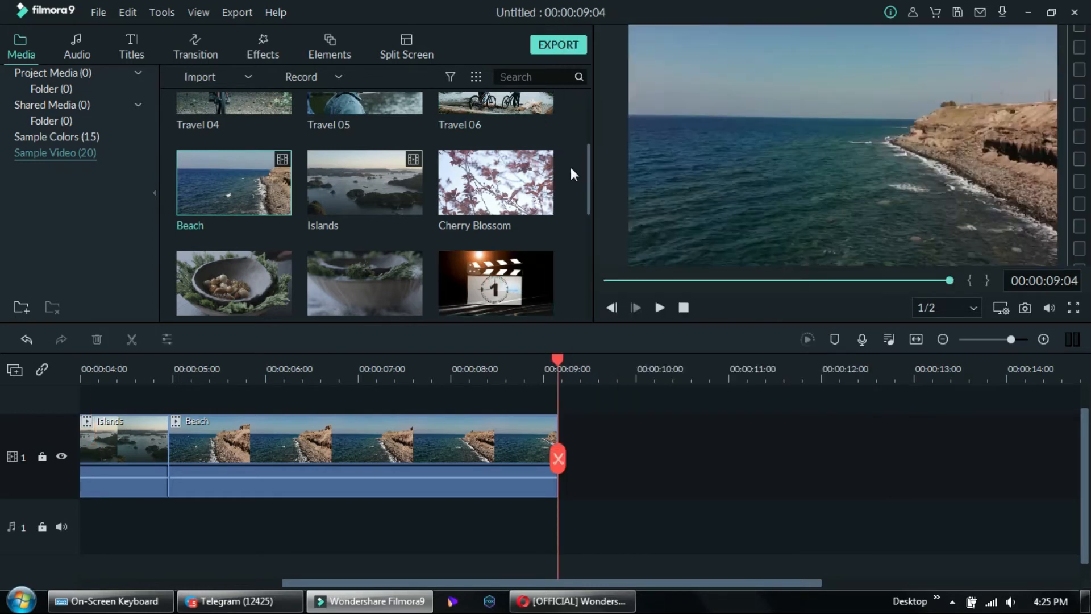
- Add the Travel 01, Travel 02, Travel 03 and Travel 04 clips in order after Beach on video track 1
{"action": "left_click_drag", "start_coordinate": [586, 179], "coordinate": [590, 117]}
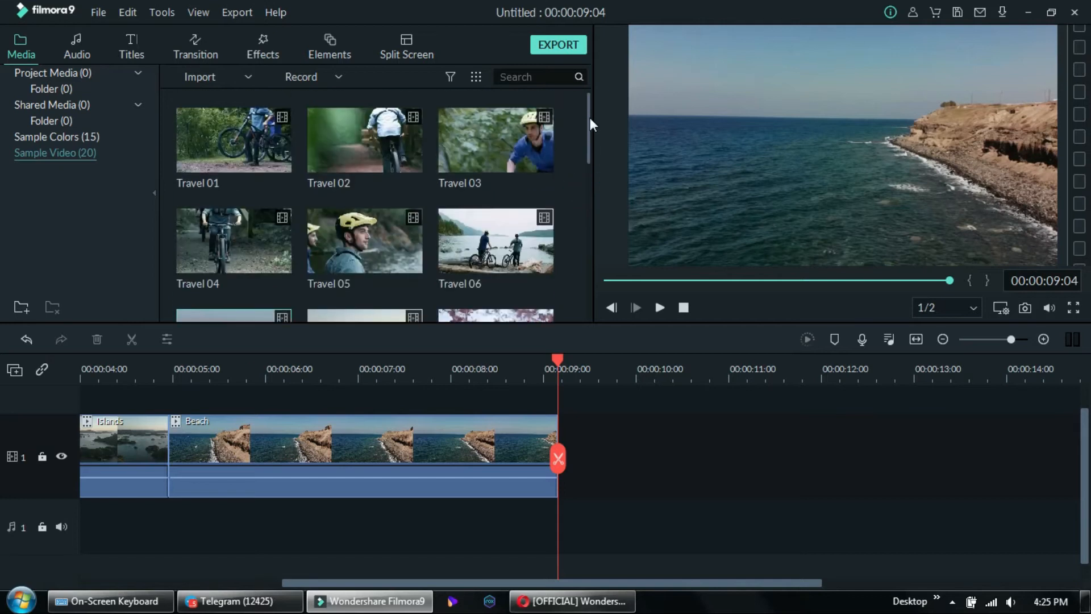
{"action": "left_click_drag", "start_coordinate": [240, 152], "coordinate": [559, 470]}
{"action": "left_click_drag", "start_coordinate": [329, 132], "coordinate": [667, 469]}
{"action": "left_click", "coordinate": [476, 148]}
{"action": "left_click", "coordinate": [736, 385]}
{"action": "left_click_drag", "start_coordinate": [496, 140], "coordinate": [879, 463]}
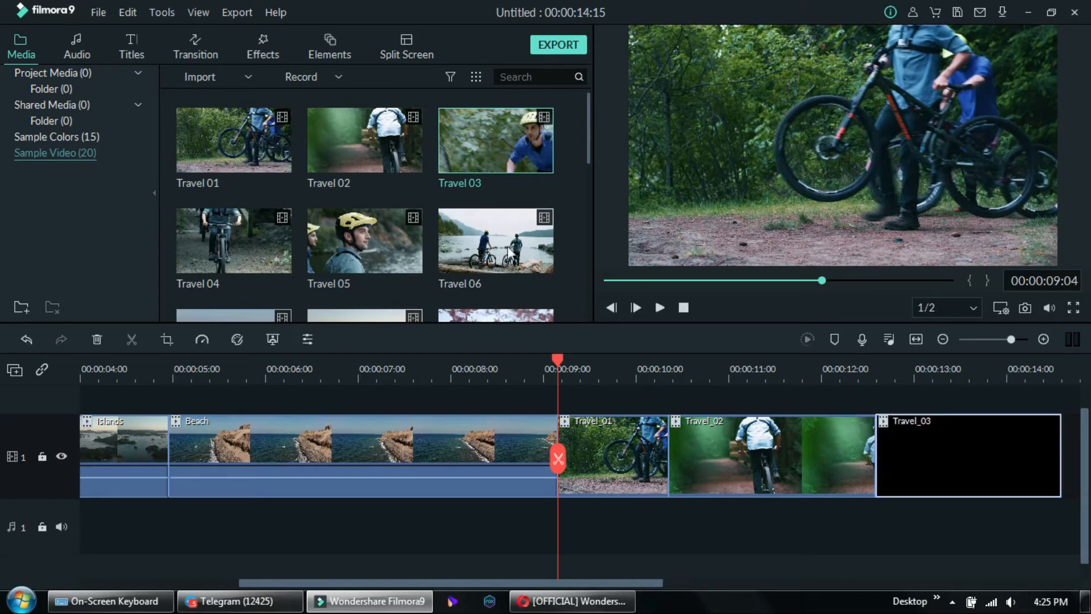
{"action": "left_click_drag", "start_coordinate": [272, 252], "coordinate": [1045, 464]}
- Append the Travel 05 and Travel 06 clips to video track 1 and close the gaps before them
{"action": "left_click", "coordinate": [986, 338]}
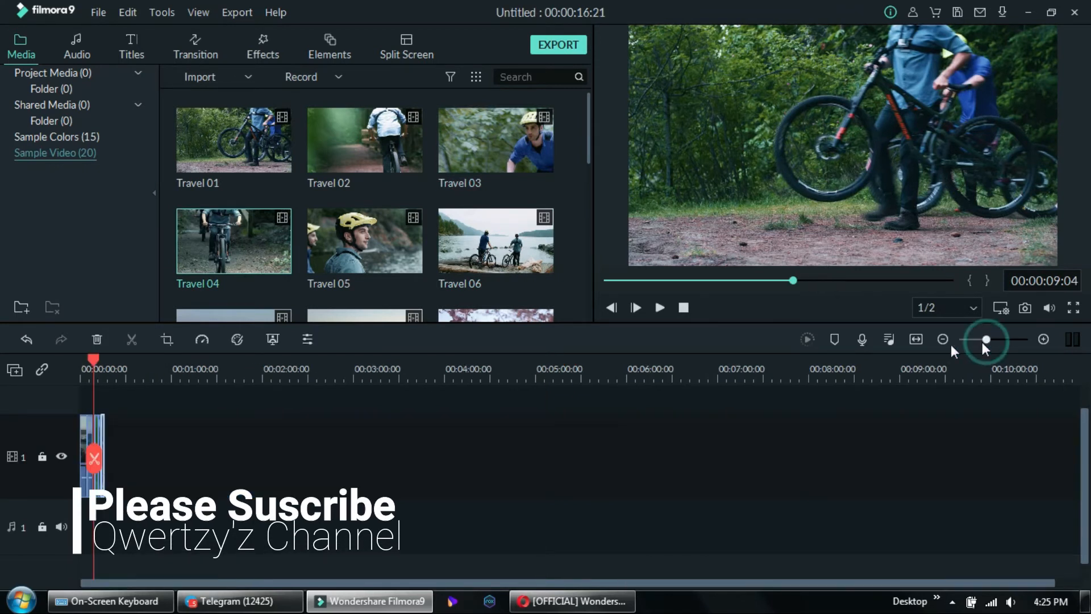
{"action": "left_click_drag", "start_coordinate": [381, 265], "coordinate": [107, 462]}
{"action": "left_click_drag", "start_coordinate": [500, 249], "coordinate": [110, 475]}
{"action": "left_click_drag", "start_coordinate": [985, 339], "coordinate": [1007, 341]}
{"action": "left_click_drag", "start_coordinate": [476, 476], "coordinate": [450, 472]}
{"action": "left_click_drag", "start_coordinate": [575, 465], "coordinate": [496, 471]}
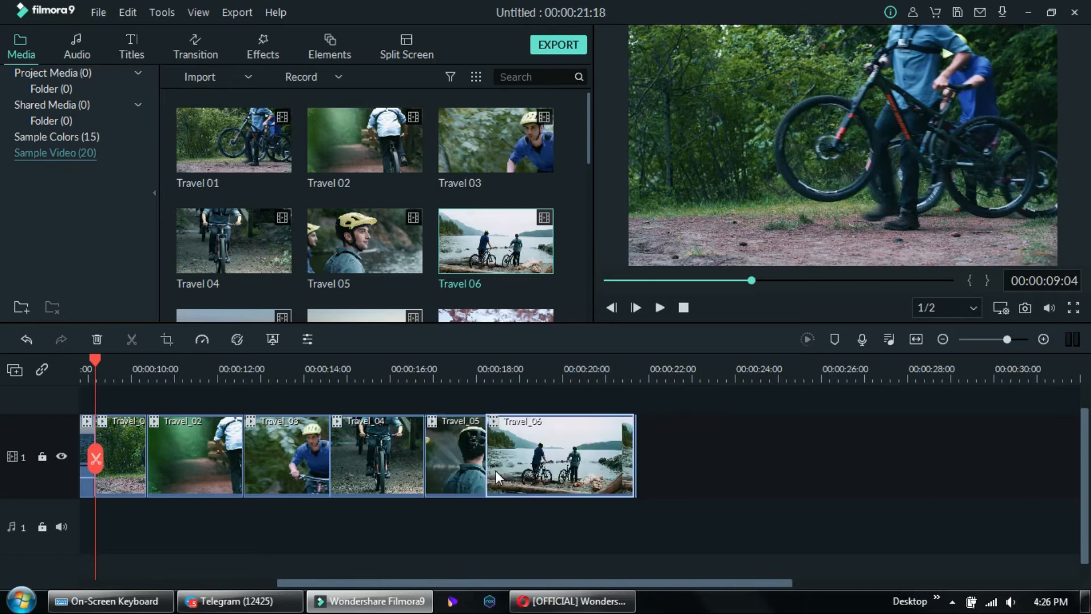
- Play the assembled timeline from the beginning and pause it at about 00:00:19:16
{"action": "left_click_drag", "start_coordinate": [95, 359], "coordinate": [3, 341]}
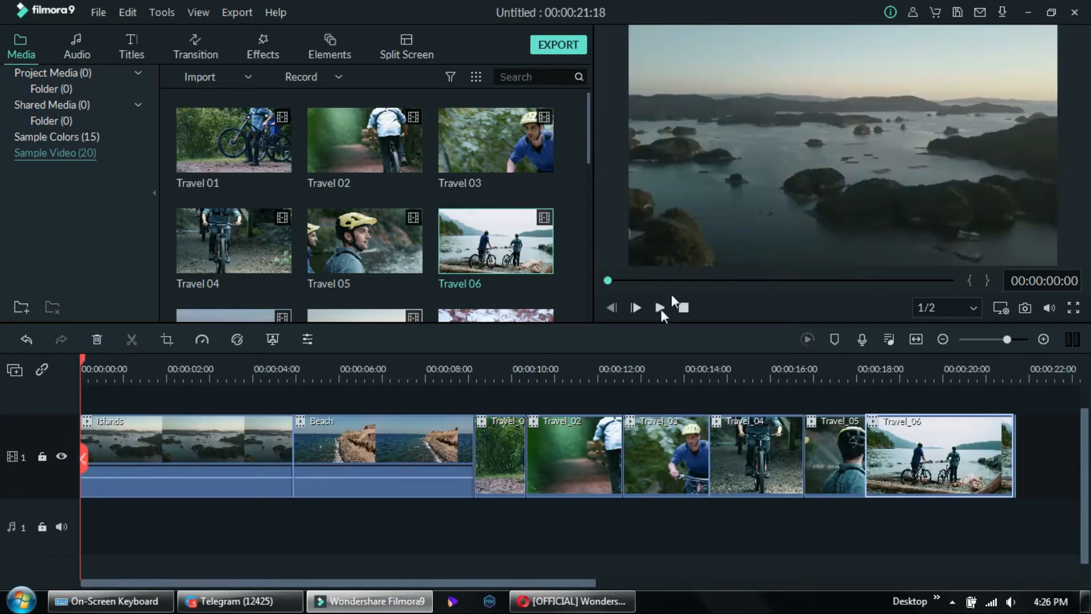
{"action": "left_click", "coordinate": [659, 308]}
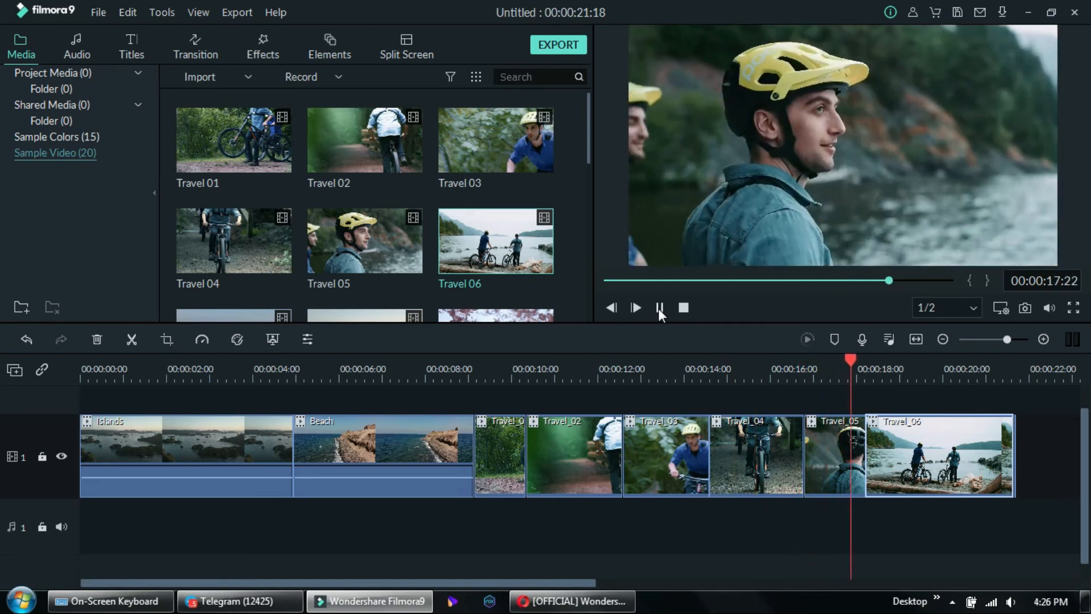
{"action": "left_click", "coordinate": [660, 308]}
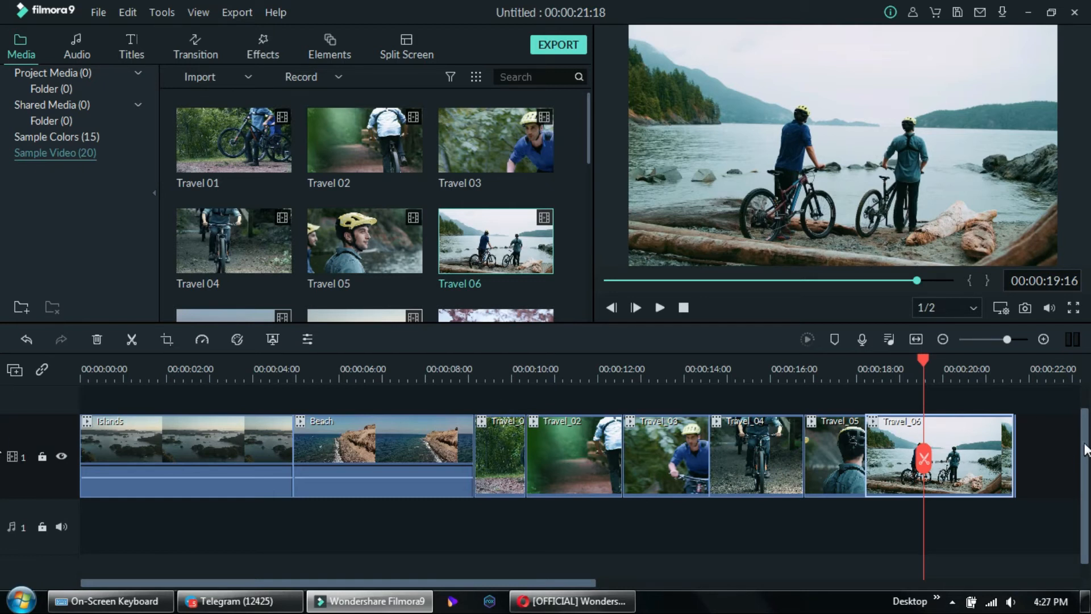
- Move the Travel_06 clip onto a new video track 2, starting above the beginning of Travel_01
{"action": "scroll", "coordinate": [1085, 449], "scroll_direction": "up", "scroll_amount": 3}
{"action": "right_click", "coordinate": [1085, 398]}
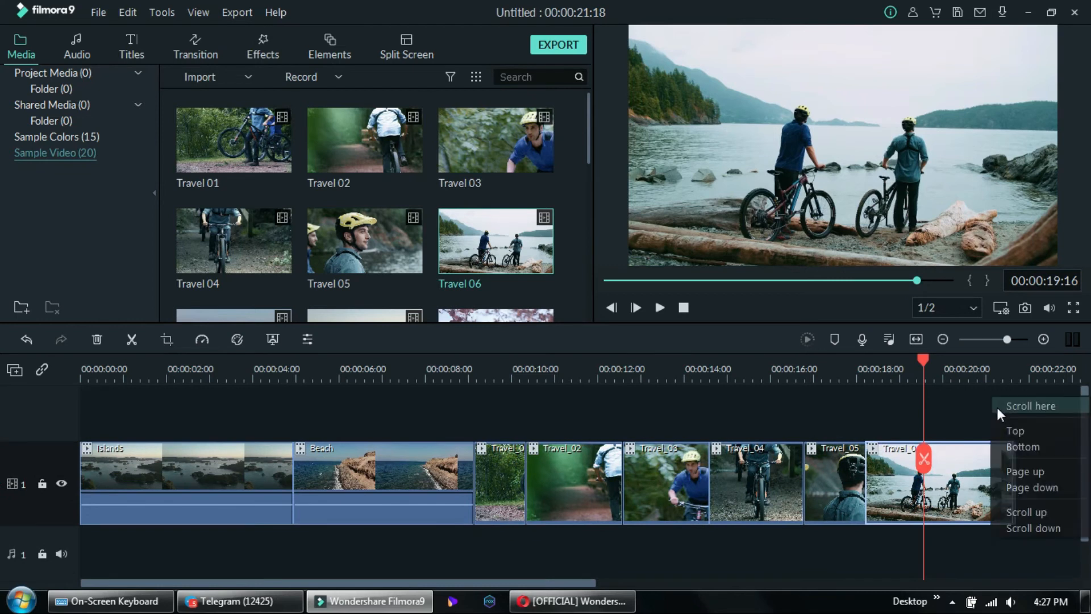
{"action": "left_click", "coordinate": [869, 399]}
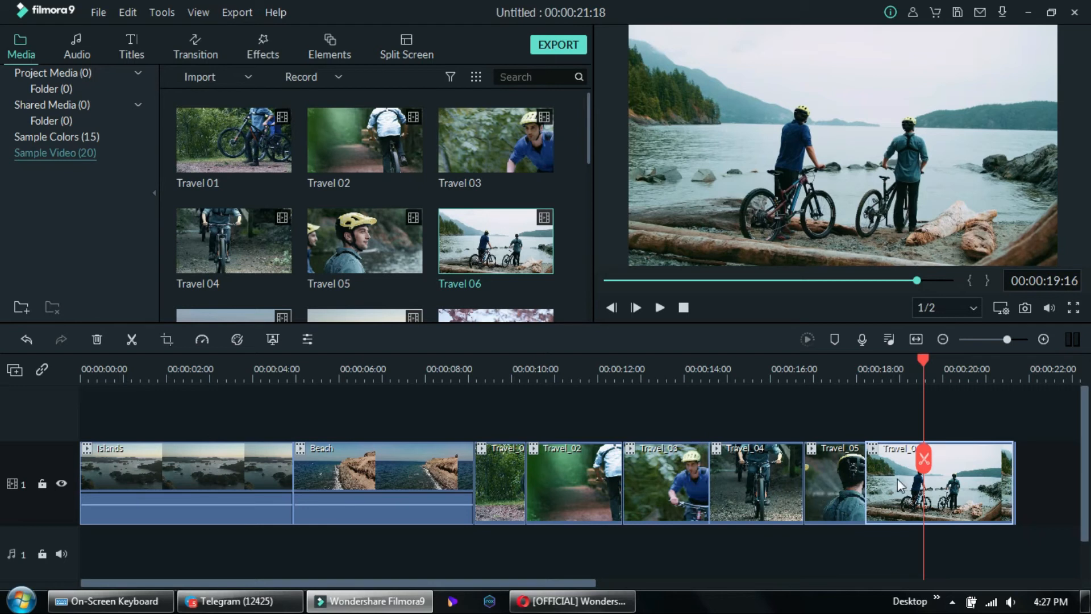
{"action": "left_click_drag", "start_coordinate": [898, 478], "coordinate": [503, 389]}
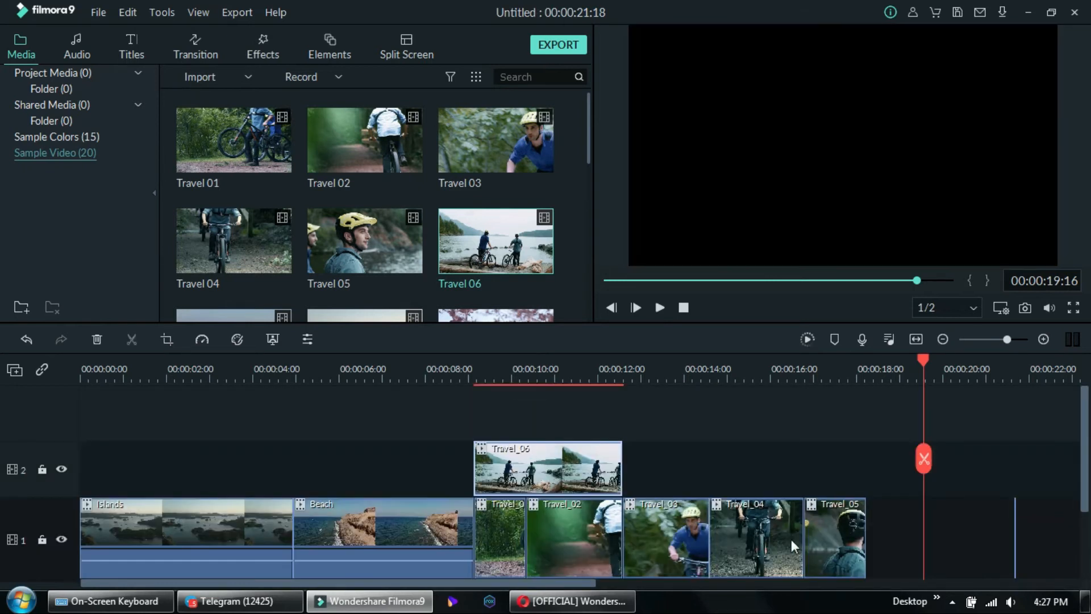
- Shift Travel_05 back through Travel_01 later on video track 1 and place Travel_06 directly after Beach in the opened gap
{"action": "left_click_drag", "start_coordinate": [835, 540], "coordinate": [981, 552]}
{"action": "left_click_drag", "start_coordinate": [762, 543], "coordinate": [902, 545]}
{"action": "left_click_drag", "start_coordinate": [708, 541], "coordinate": [837, 545]}
{"action": "left_click_drag", "start_coordinate": [597, 538], "coordinate": [725, 547]}
{"action": "left_click_drag", "start_coordinate": [516, 543], "coordinate": [649, 544]}
{"action": "left_click_drag", "start_coordinate": [578, 482], "coordinate": [574, 537]}
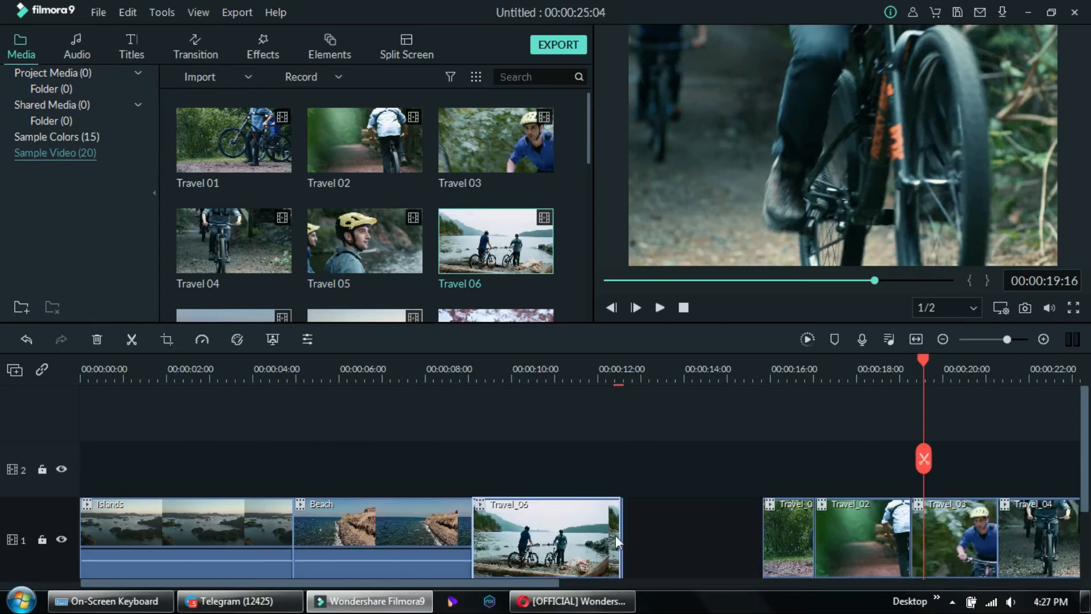
- Move Travel_01, Travel_02, Travel_03 and Travel_04 earlier so they follow Travel_06 on video track 1 without gaps
{"action": "left_click_drag", "start_coordinate": [768, 540], "coordinate": [627, 541]}
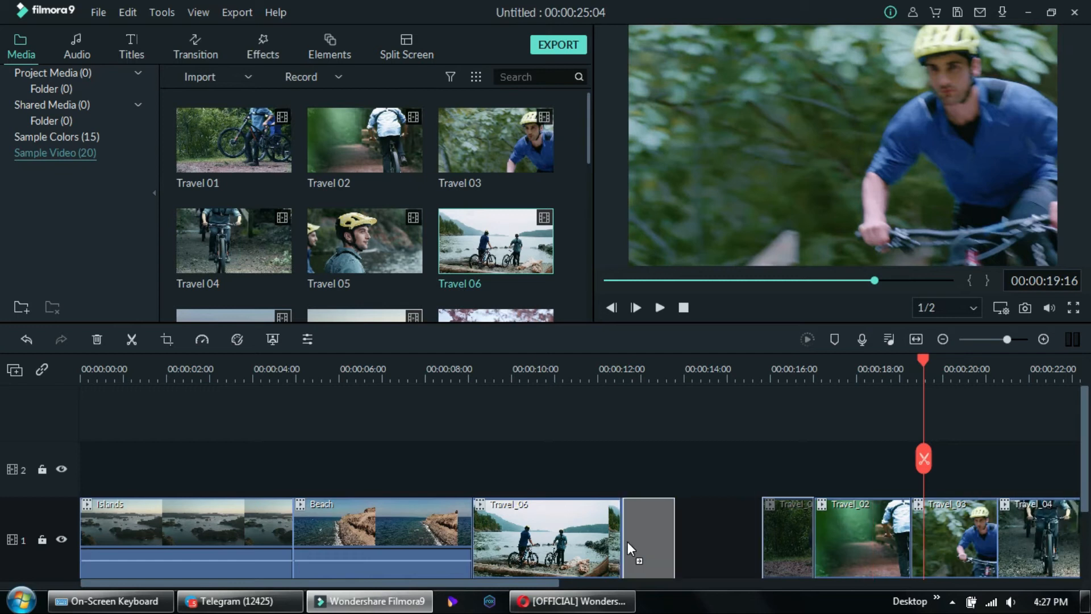
{"action": "left_click_drag", "start_coordinate": [826, 537], "coordinate": [683, 535]}
{"action": "left_click_drag", "start_coordinate": [947, 538], "coordinate": [804, 537]}
{"action": "left_click_drag", "start_coordinate": [1022, 543], "coordinate": [879, 544]}
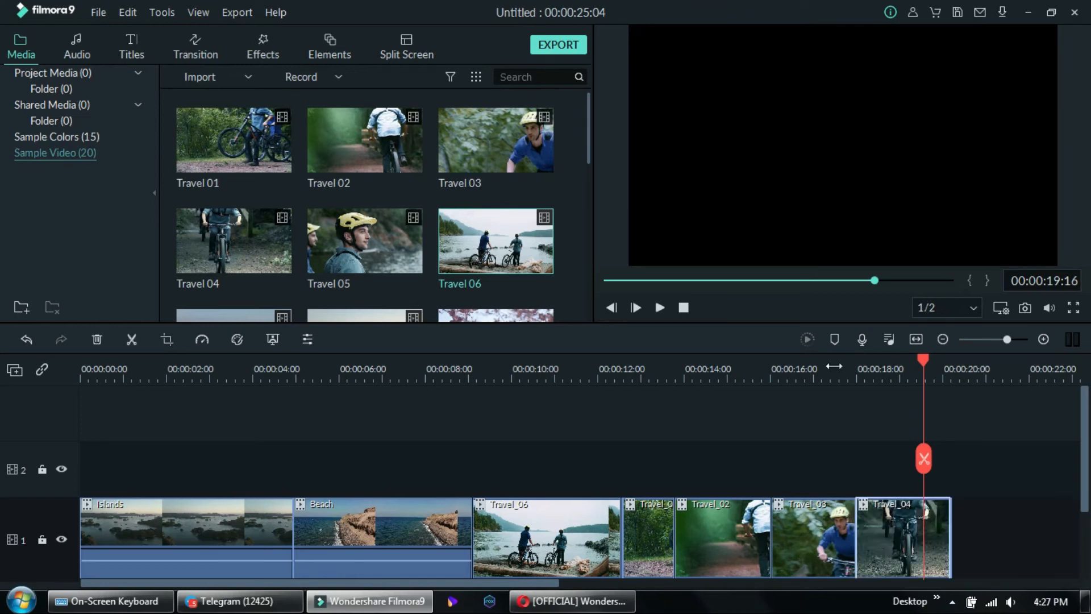
- Play the reordered timeline from the beginning to check the sequence from Islands and Beach into Travel_06
{"action": "left_click_drag", "start_coordinate": [673, 281], "coordinate": [592, 280]}
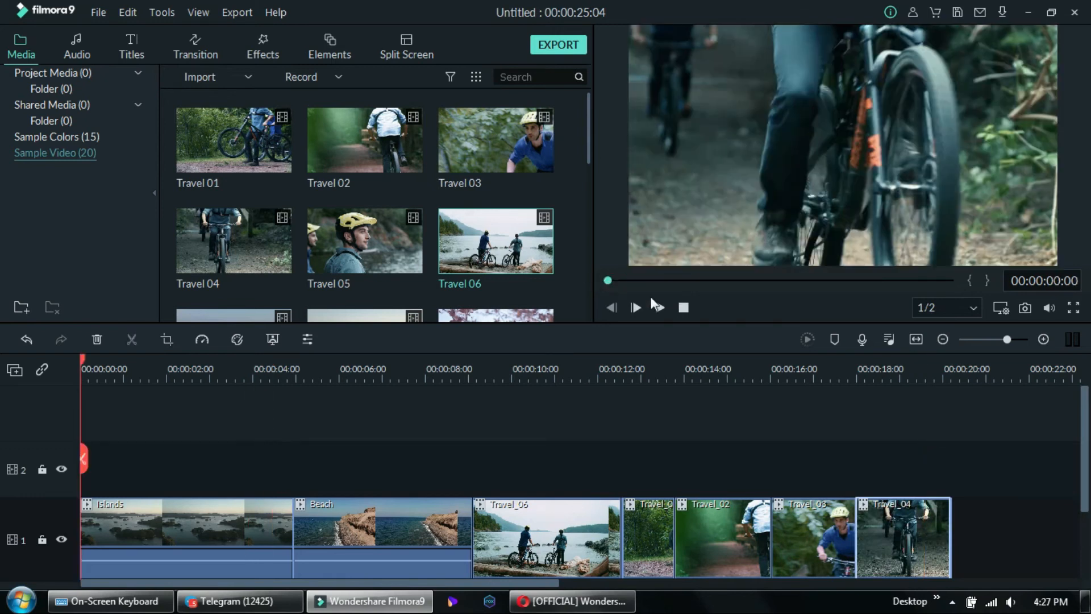
{"action": "left_click", "coordinate": [660, 307]}
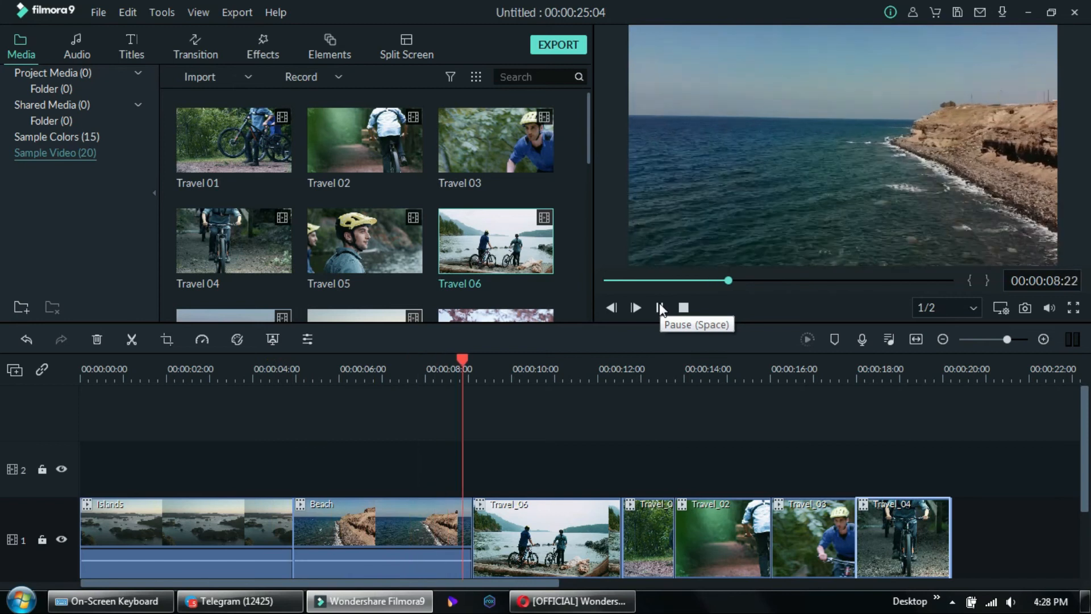
{"action": "left_click", "coordinate": [660, 307]}
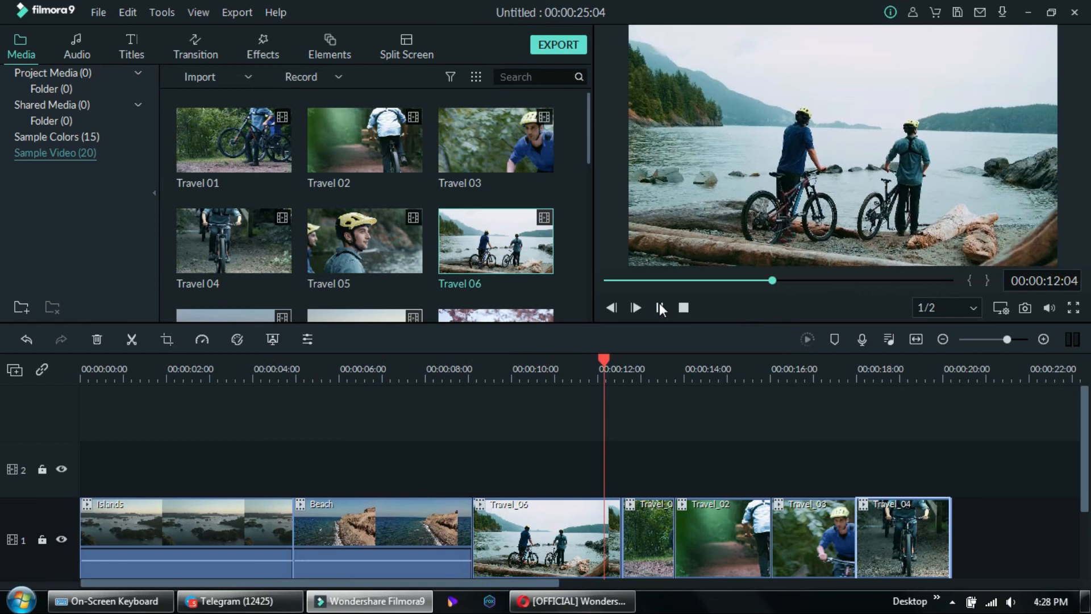
{"action": "left_click", "coordinate": [660, 308]}
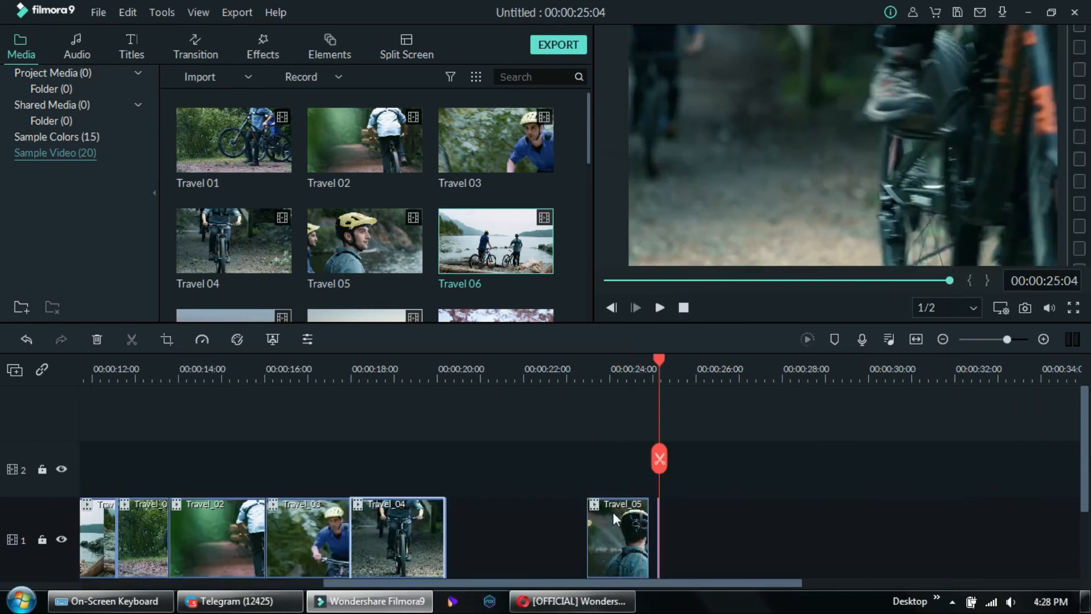
- Move Travel_05 to video track 2 above the end of Beach and shift the Travel clips on track 1 later to open a gap after Beach
{"action": "left_click_drag", "start_coordinate": [632, 520], "coordinate": [182, 447]}
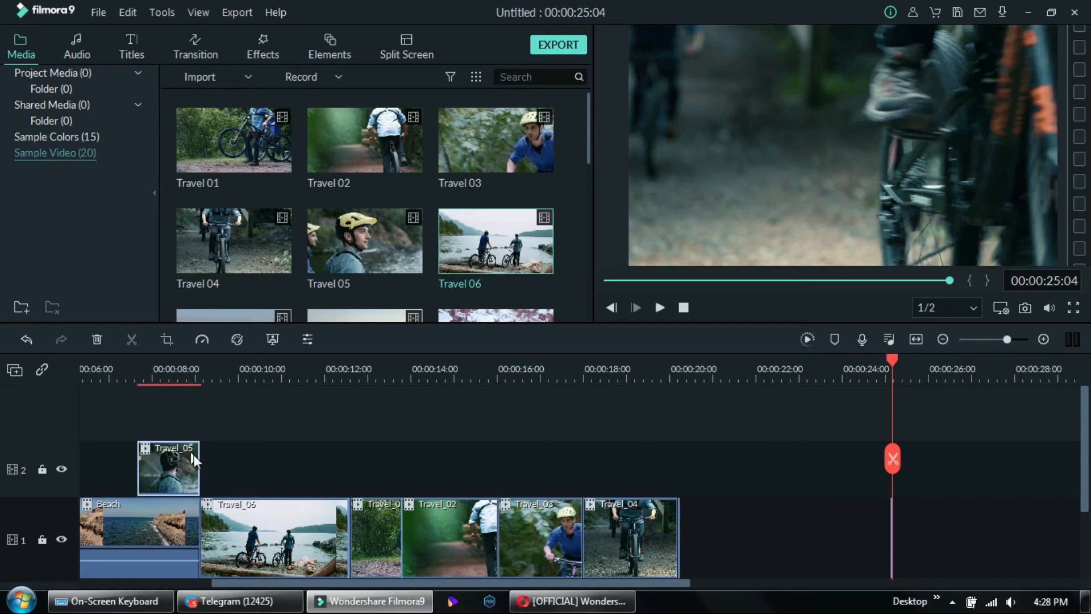
{"action": "left_click_drag", "start_coordinate": [614, 547], "coordinate": [756, 544]}
{"action": "left_click_drag", "start_coordinate": [541, 551], "coordinate": [689, 546]}
{"action": "left_click_drag", "start_coordinate": [498, 528], "coordinate": [588, 541]}
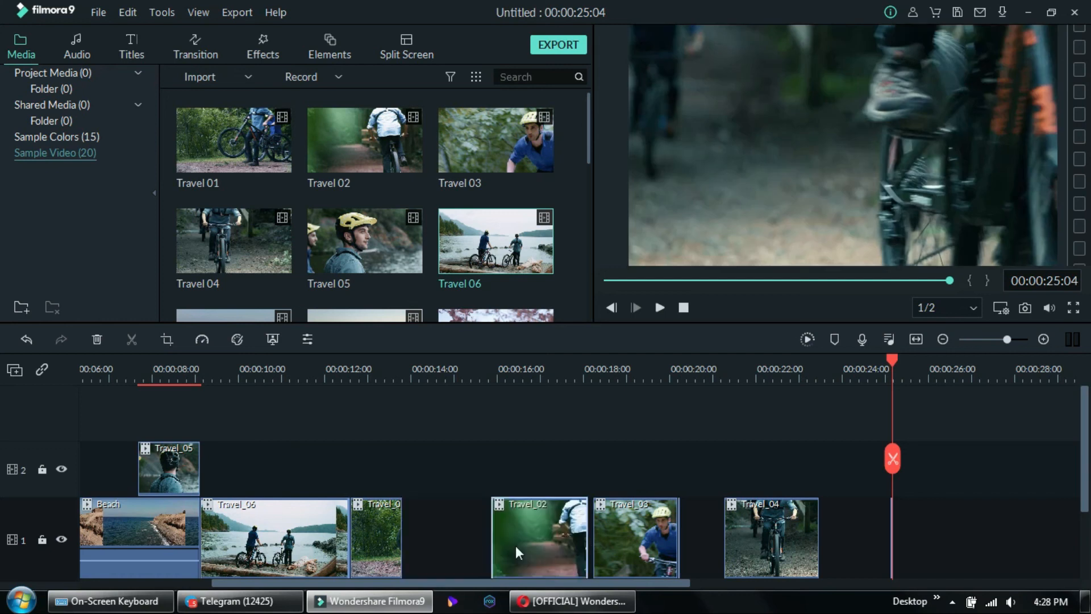
{"action": "left_click_drag", "start_coordinate": [368, 539], "coordinate": [458, 542]}
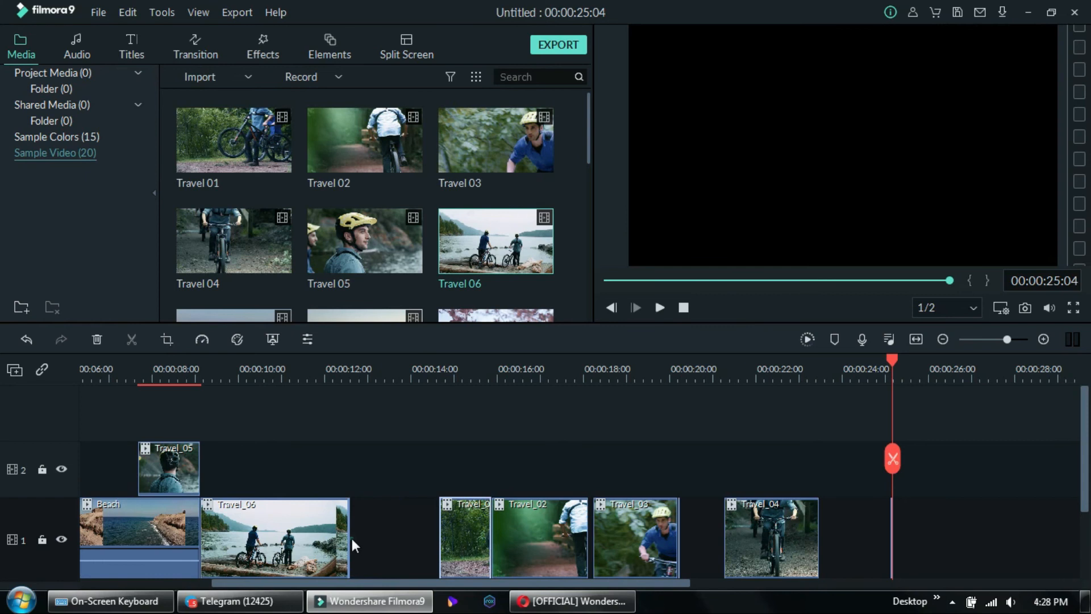
{"action": "left_click_drag", "start_coordinate": [307, 537], "coordinate": [396, 538]}
- Place Travel_05 directly after Beach on video track 1 and close the gaps between Travel_06, Travel_01, Travel_02, Travel_03 and Travel_04
{"action": "left_click_drag", "start_coordinate": [185, 460], "coordinate": [247, 534]}
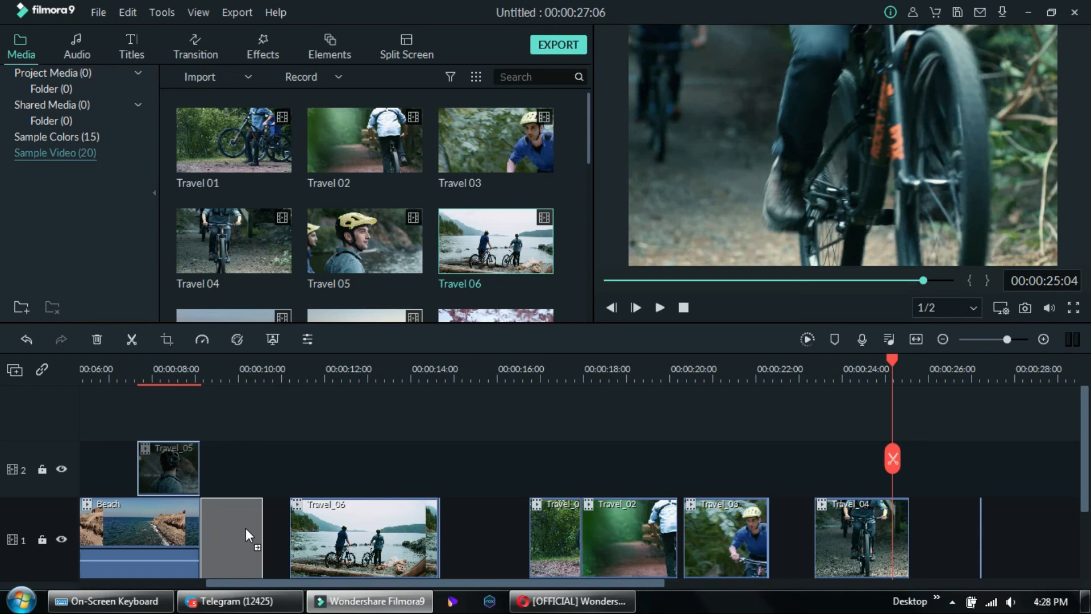
{"action": "left_click_drag", "start_coordinate": [245, 534], "coordinate": [244, 527]}
{"action": "left_click_drag", "start_coordinate": [346, 519], "coordinate": [279, 520]}
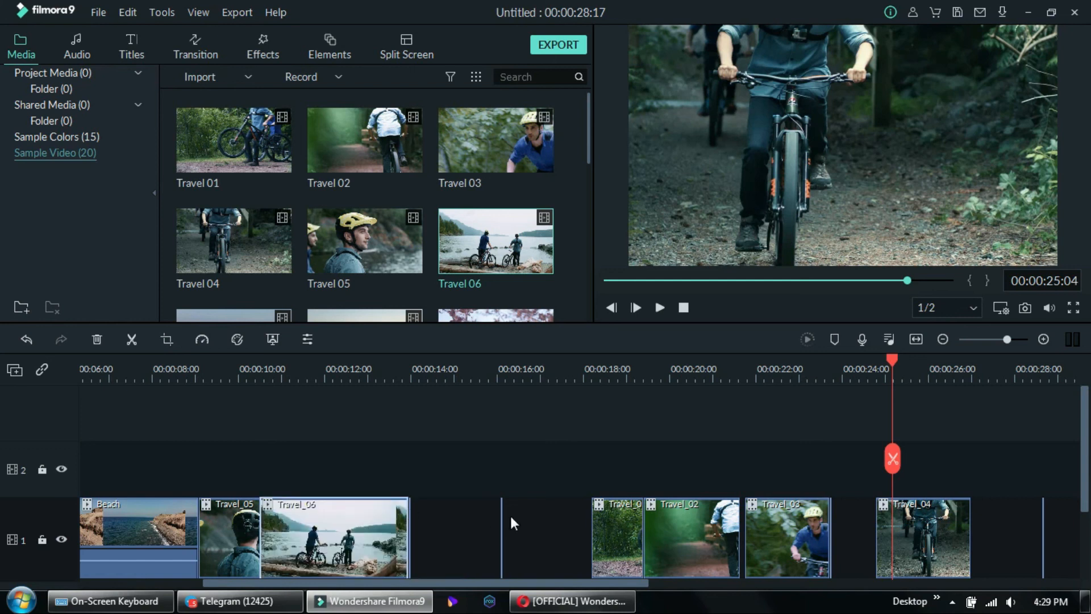
{"action": "left_click_drag", "start_coordinate": [581, 521], "coordinate": [415, 524]}
{"action": "left_click_drag", "start_coordinate": [660, 522], "coordinate": [476, 524]}
{"action": "left_click_drag", "start_coordinate": [746, 524], "coordinate": [572, 533]}
{"action": "left_click_drag", "start_coordinate": [878, 533], "coordinate": [657, 537]}
- Return the playhead to the start of the timeline and play the sequence with Travel_05 ahead of Travel_06
{"action": "left_click_drag", "start_coordinate": [891, 360], "coordinate": [3, 443]}
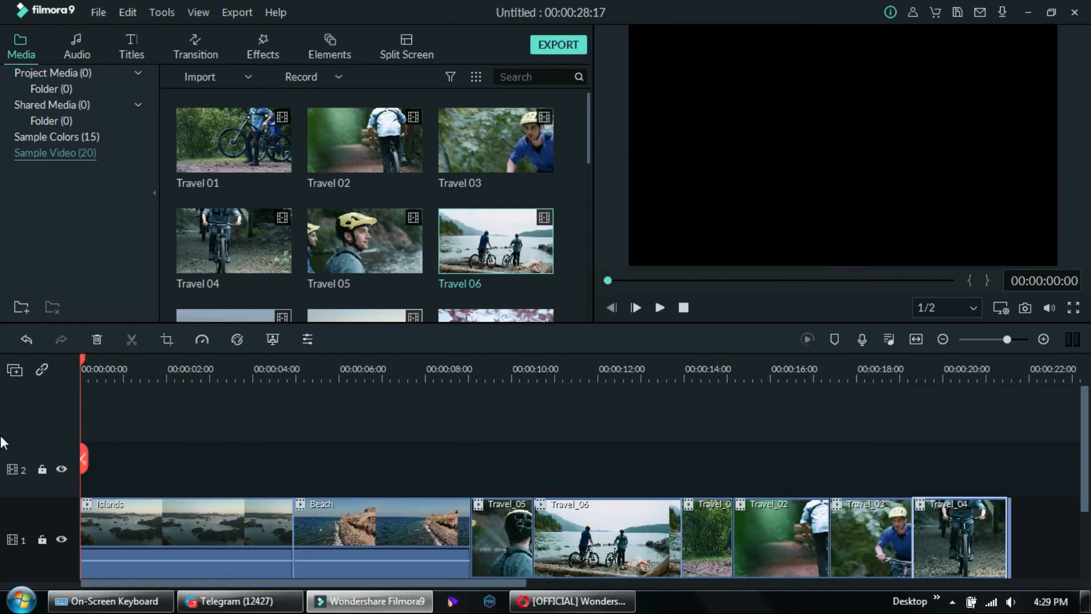
{"action": "left_click", "coordinate": [659, 309]}
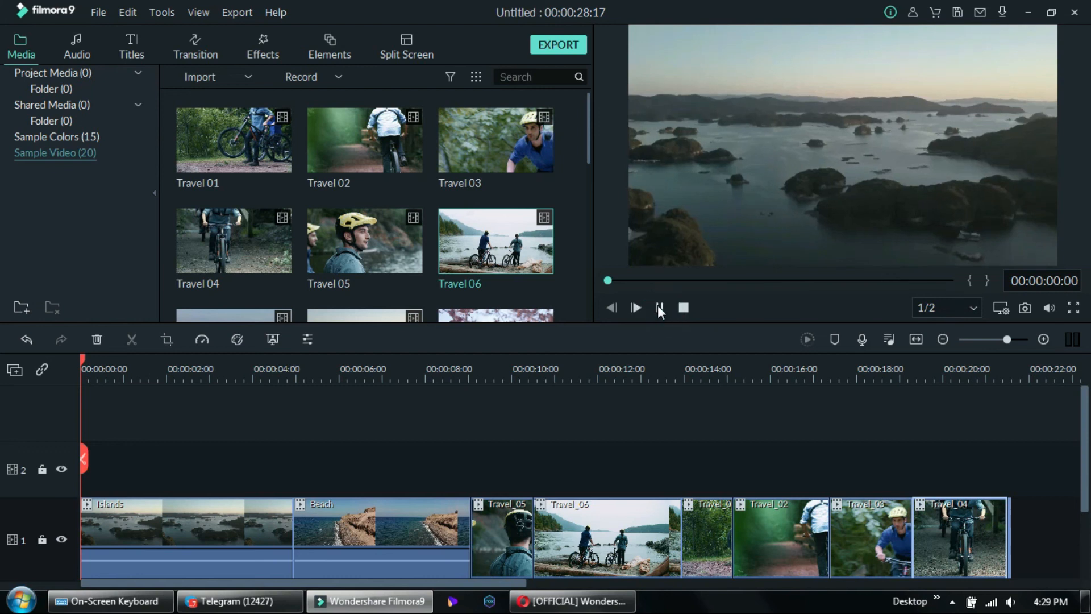